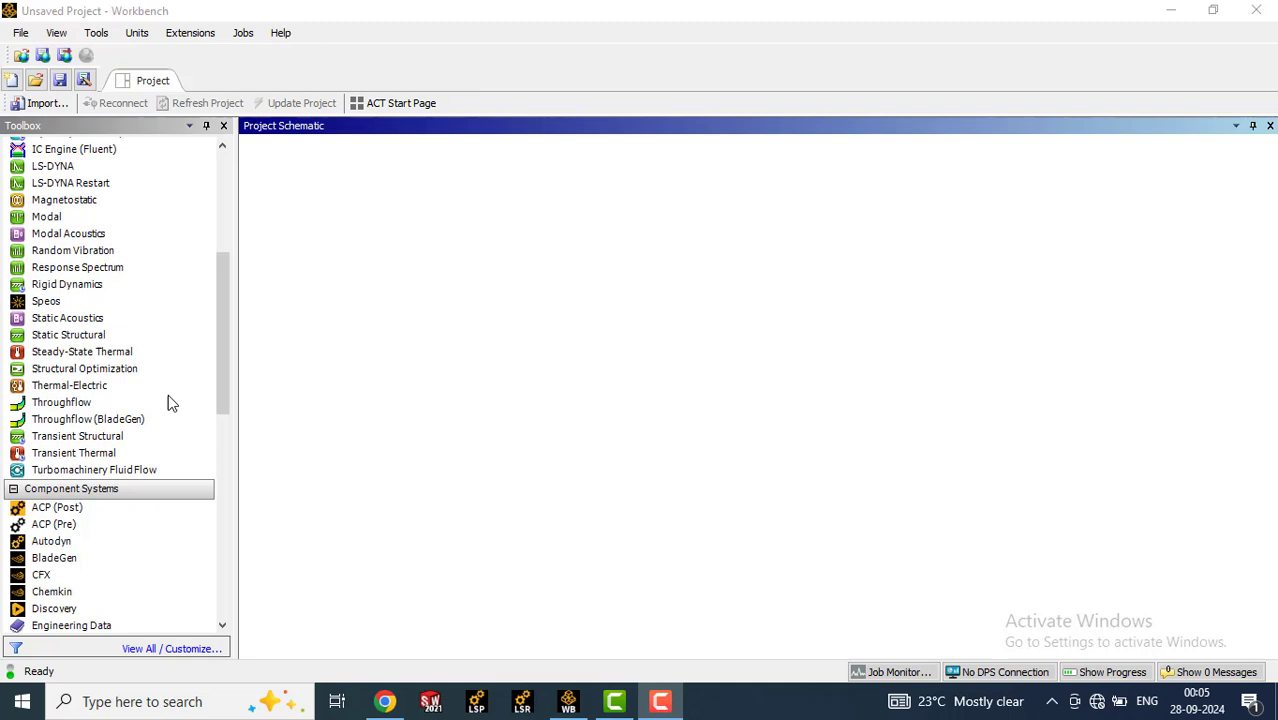
Add a Static Structural system from the Toolbox to the Project Schematic.
left_click(68, 335)
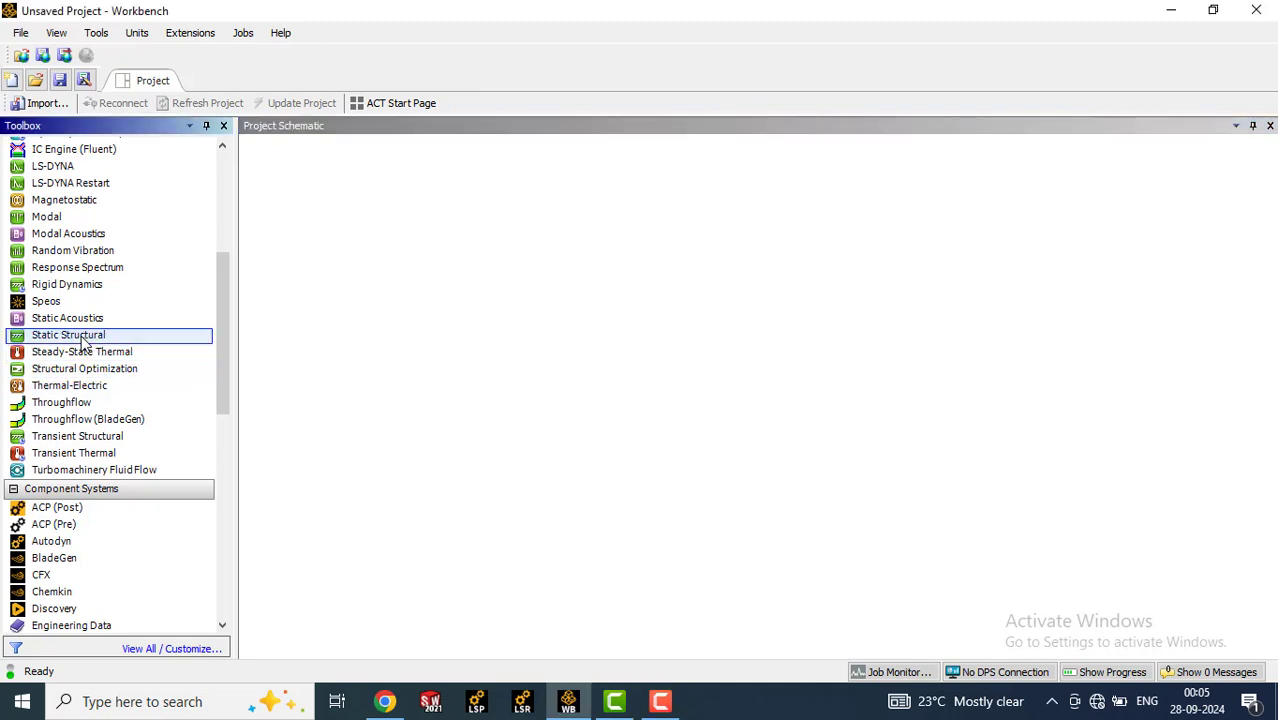
left_click_drag(85, 342, 502, 338)
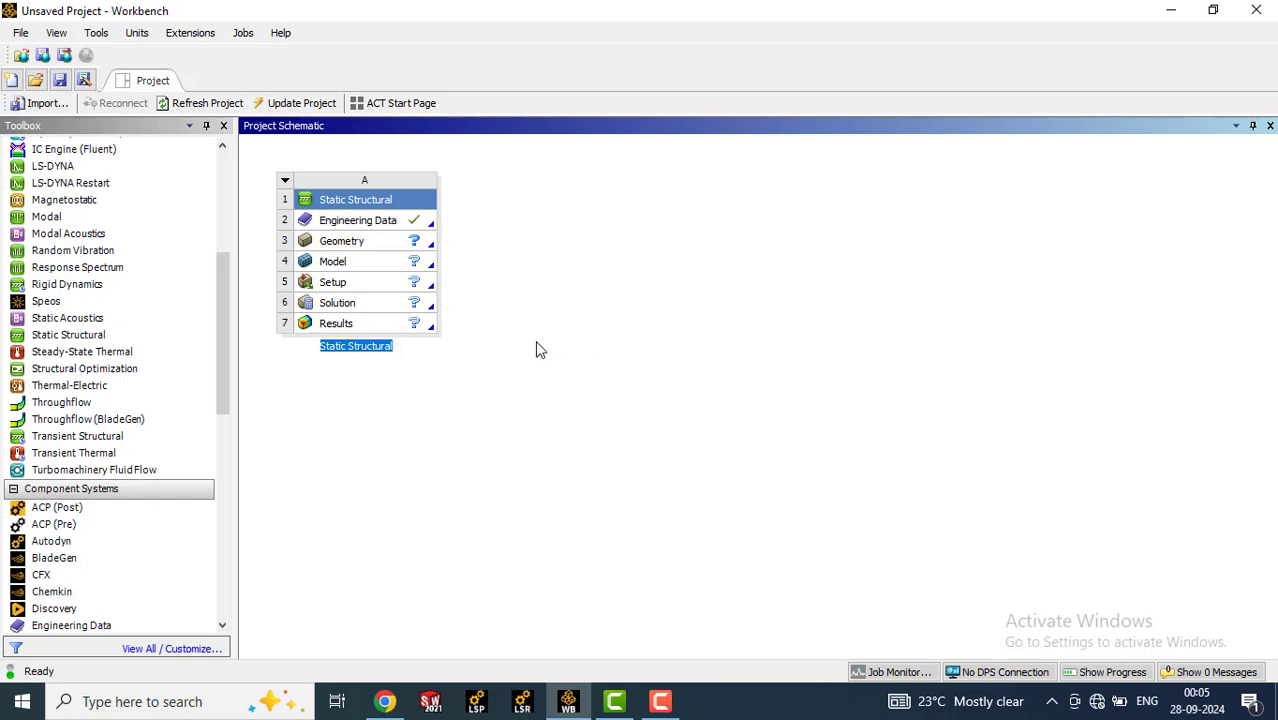
Import work_edited.stp as the Static Structural system's geometry.
left_click(385, 247)
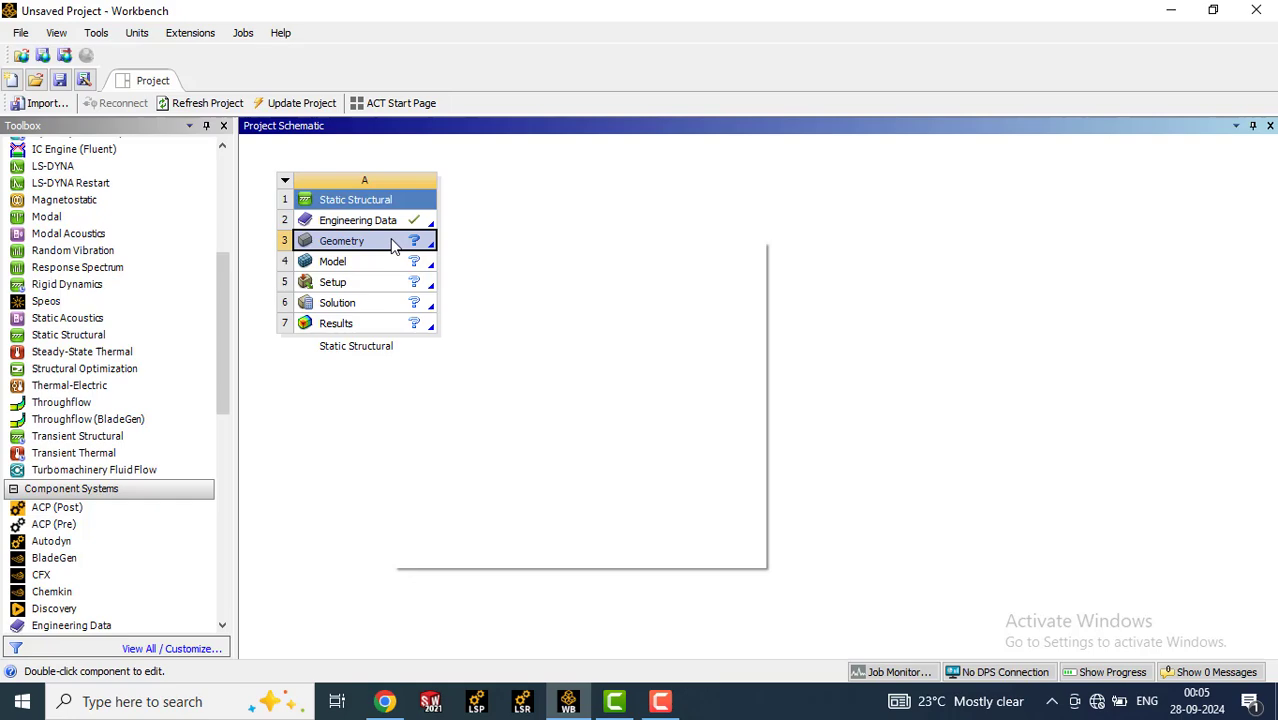
right_click(392, 245)
mouse_move(462, 312)
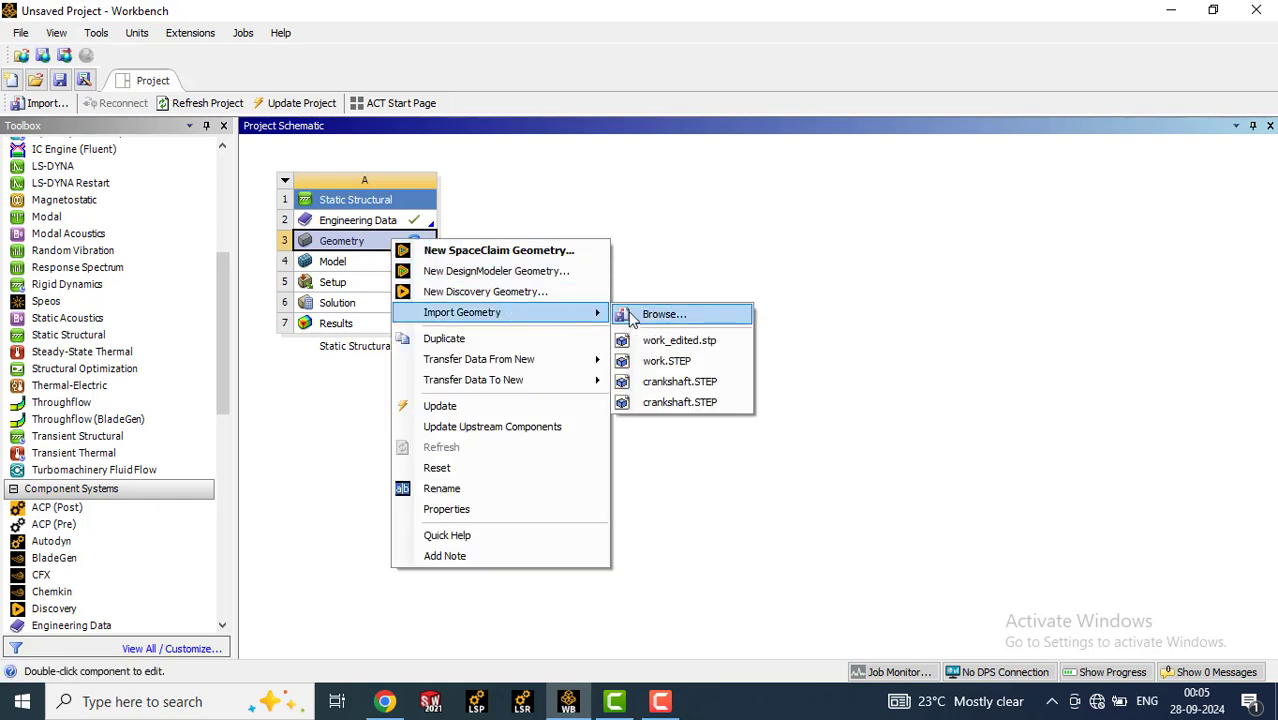
left_click(703, 320)
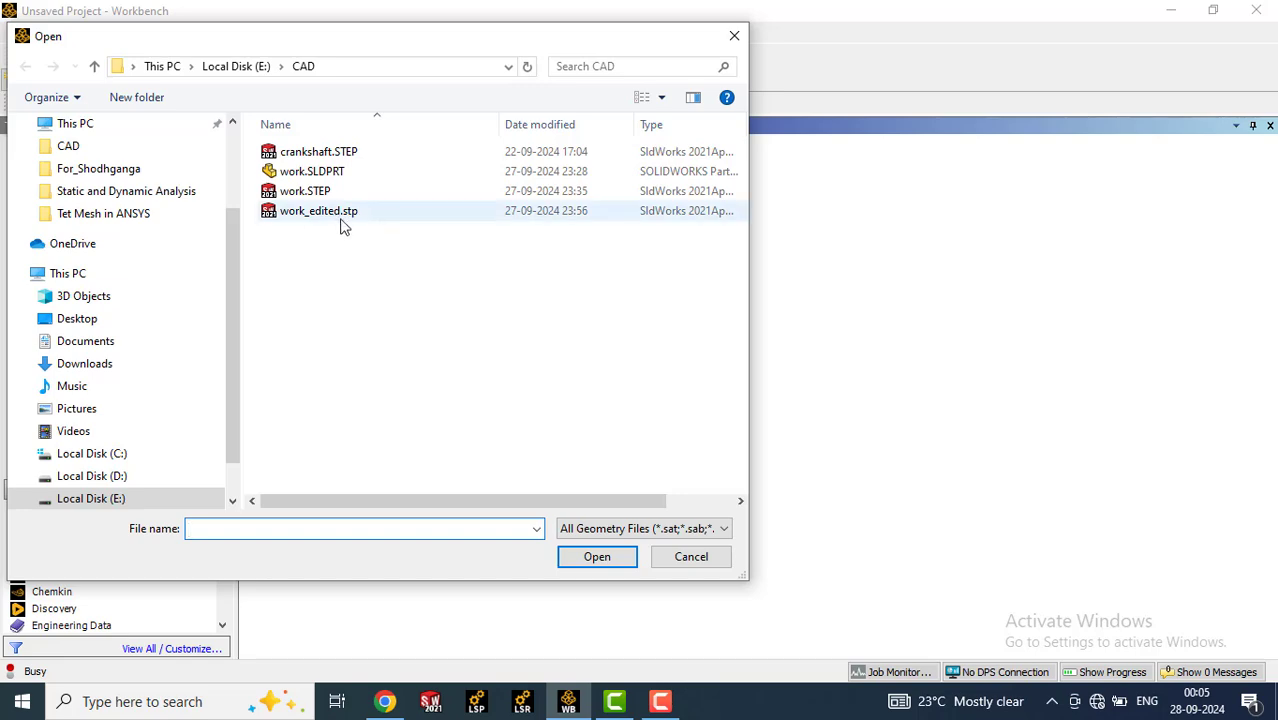
left_click(318, 210)
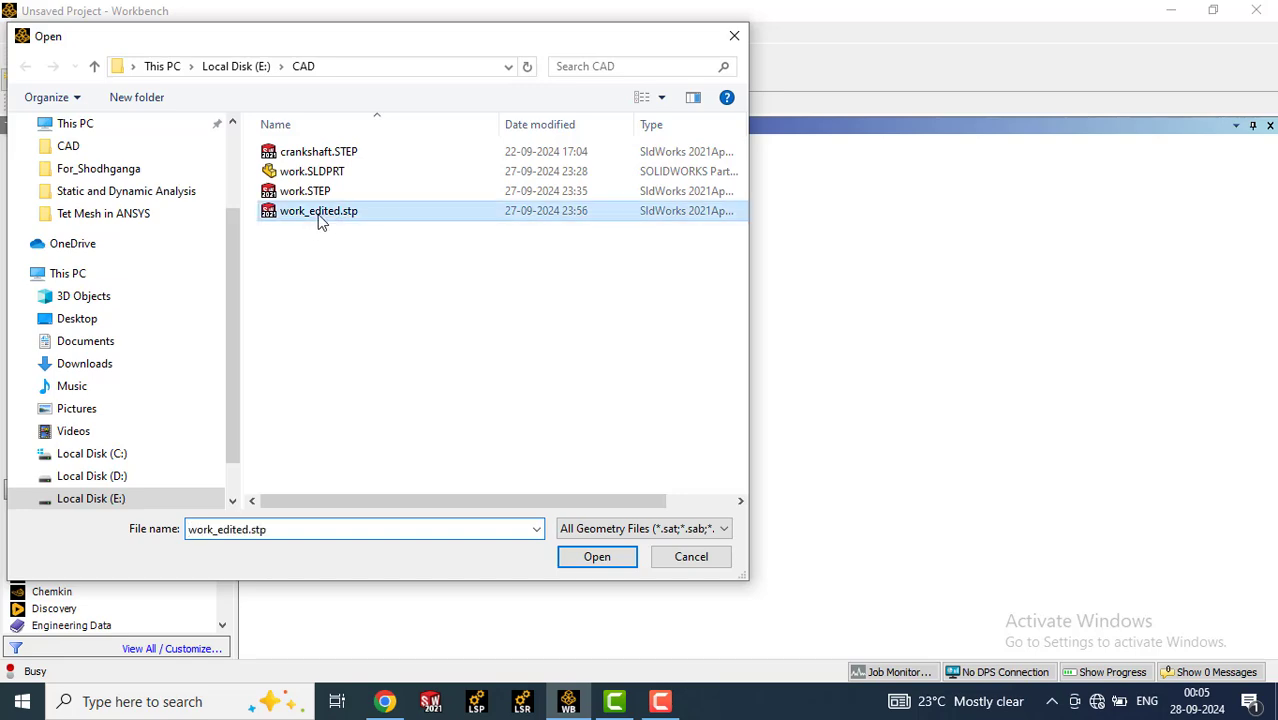
left_click(597, 557)
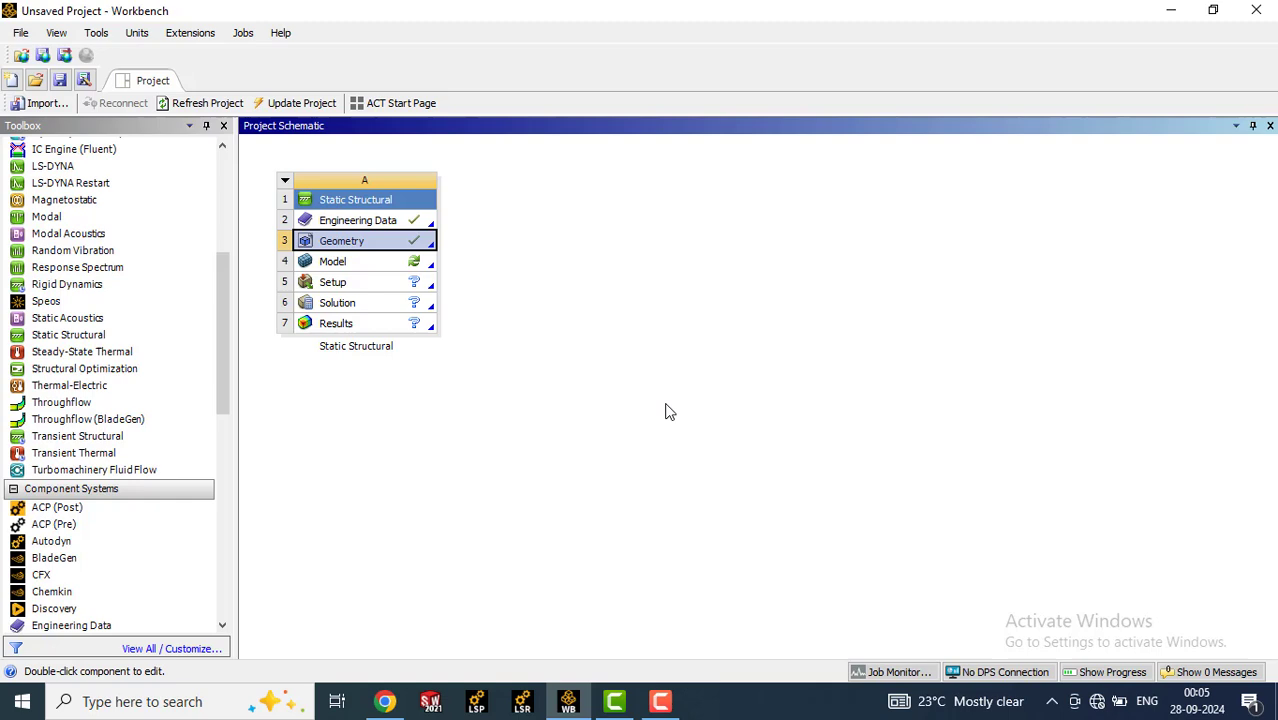
Load the model in Mechanical and orbit the block to inspect the stepped boss.
double_click(379, 263)
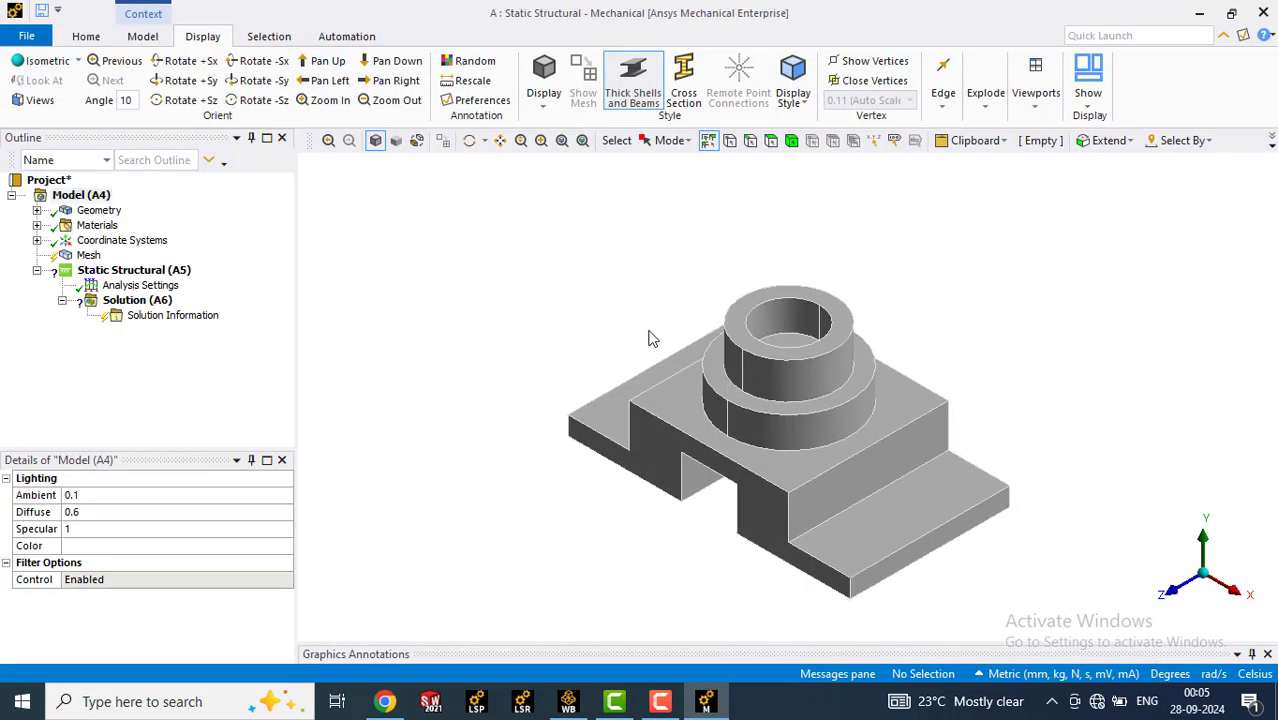
middle_click_drag(690, 372, 950, 370)
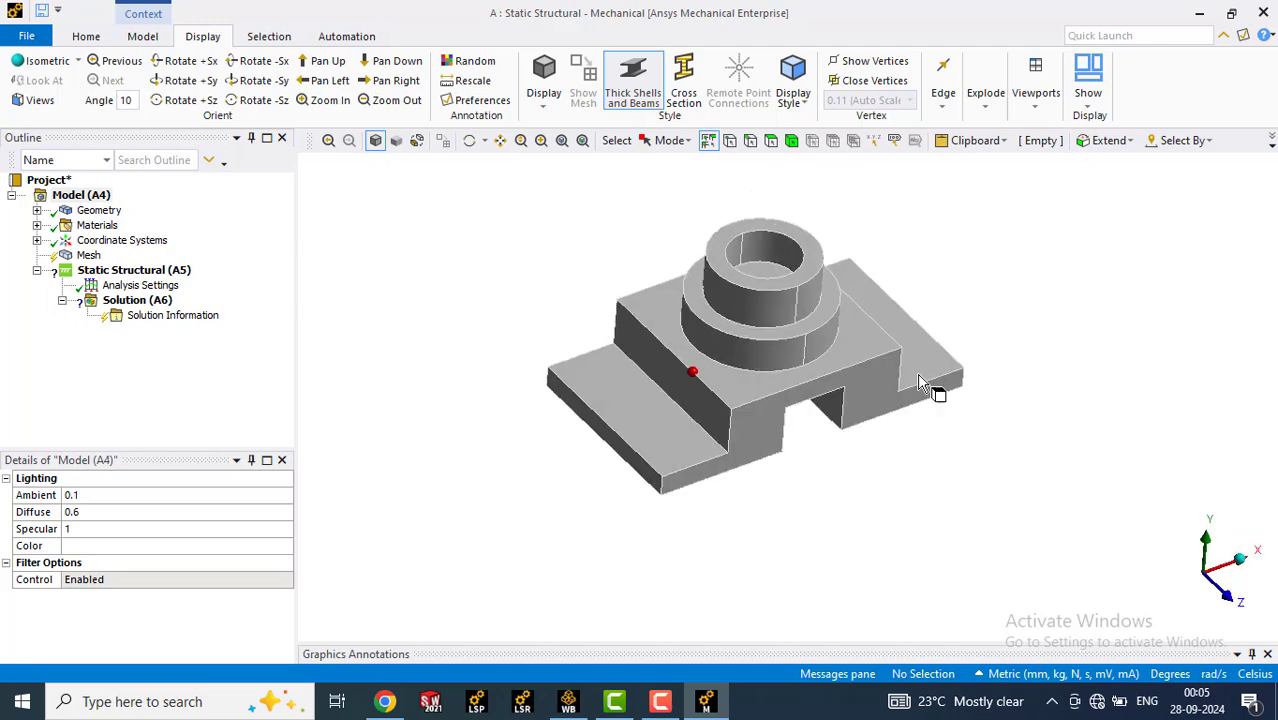
scroll(793, 357, "up", 2)
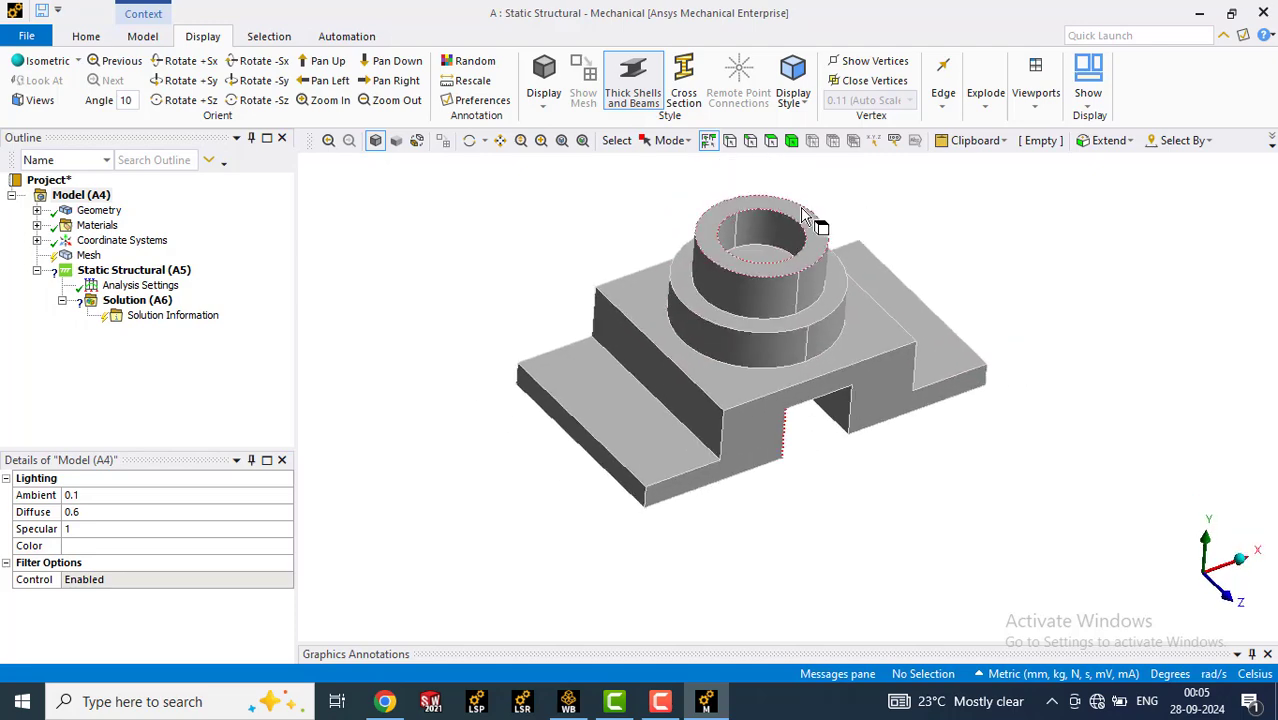
left_click(88, 255)
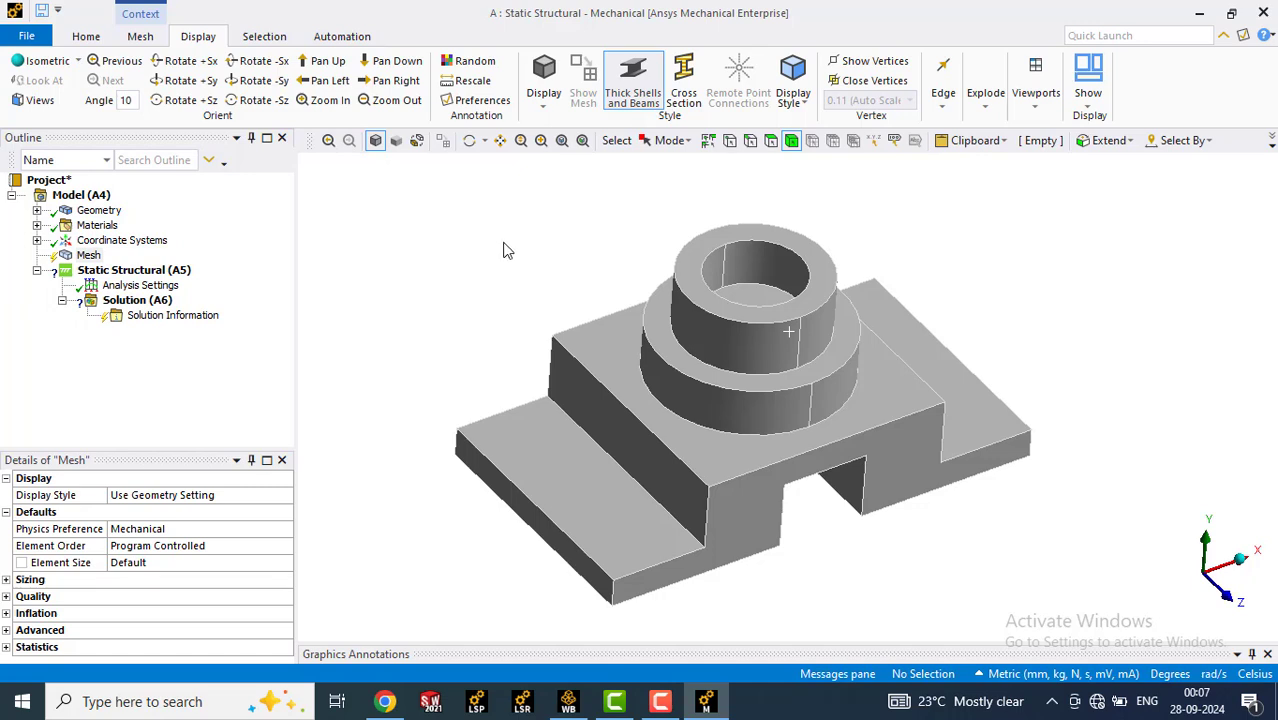
left_click(90, 257)
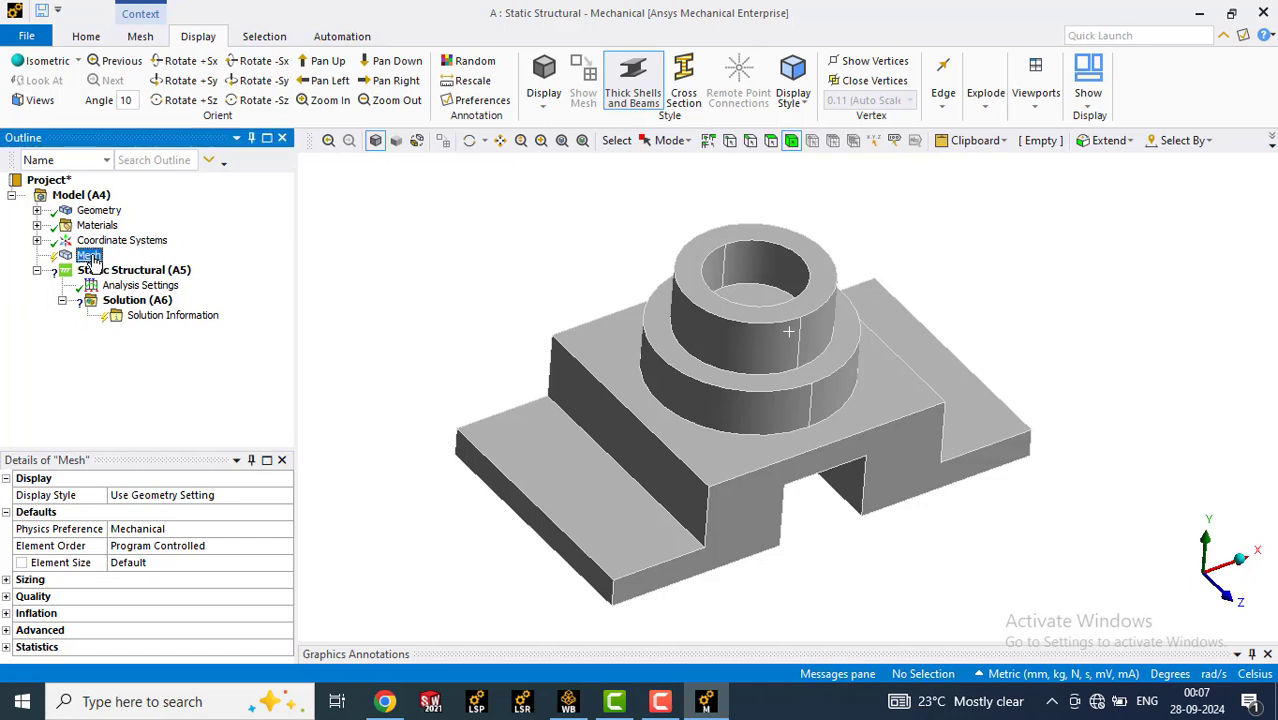
Insert a mesh Method control on the block body and set it to Hex Dominant.
right_click(95, 260)
mouse_move(137, 265)
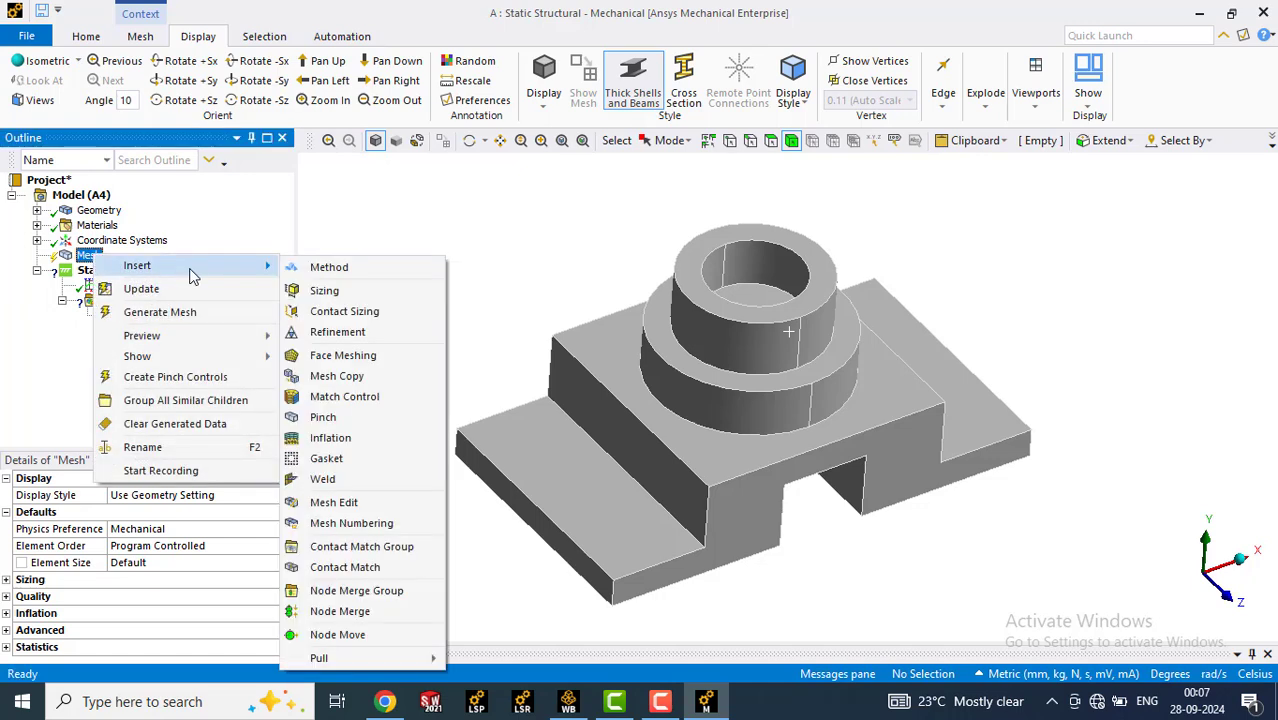
left_click(358, 268)
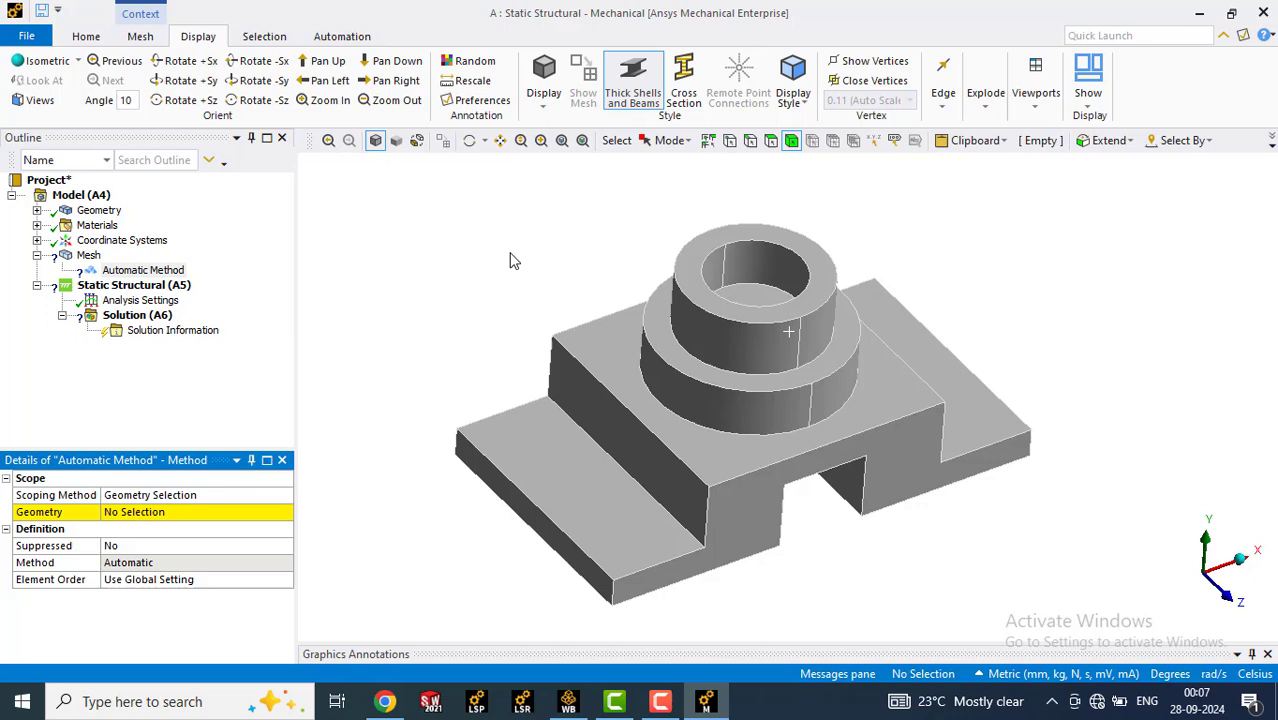
left_click(155, 512)
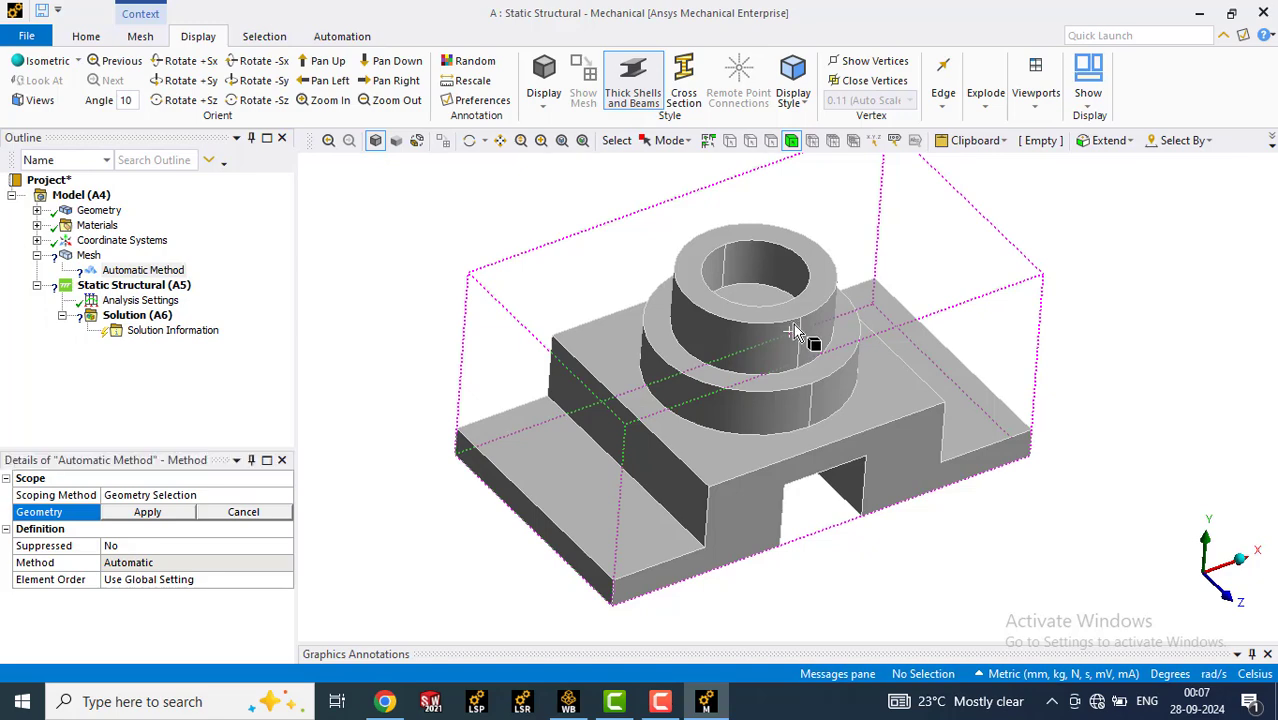
left_click(797, 330)
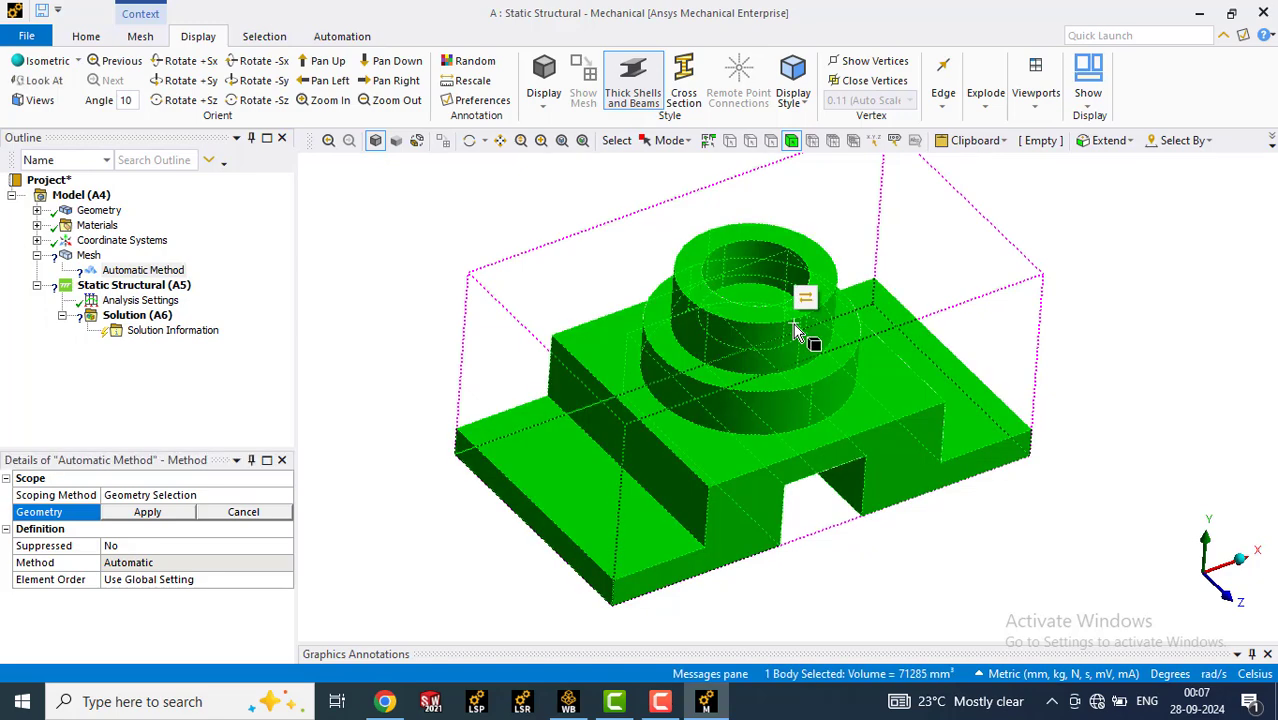
left_click(148, 512)
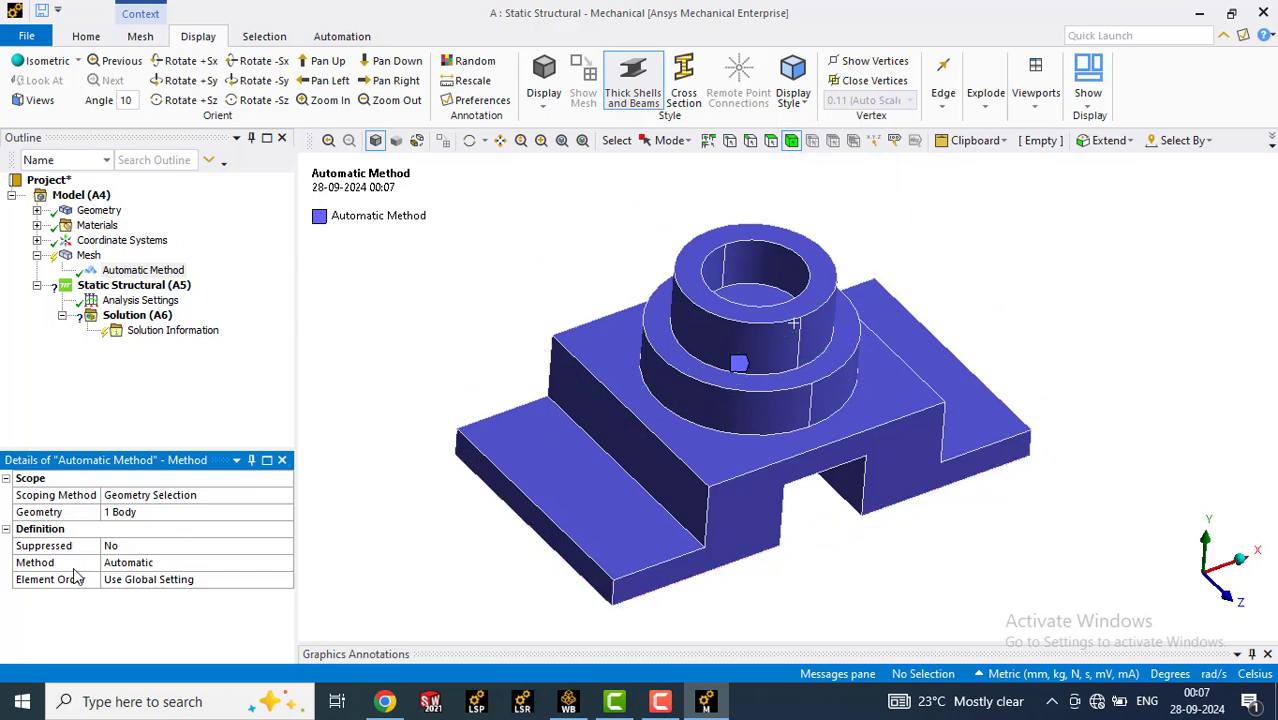
left_click(155, 562)
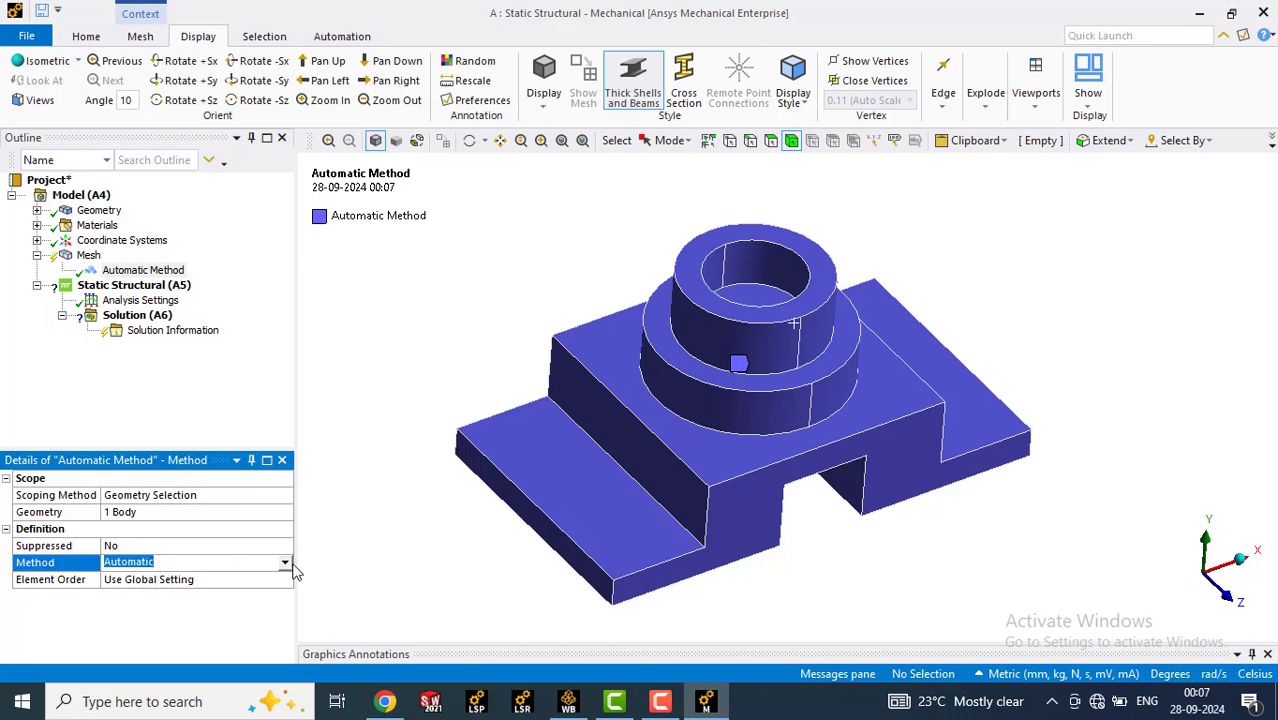
left_click(287, 566)
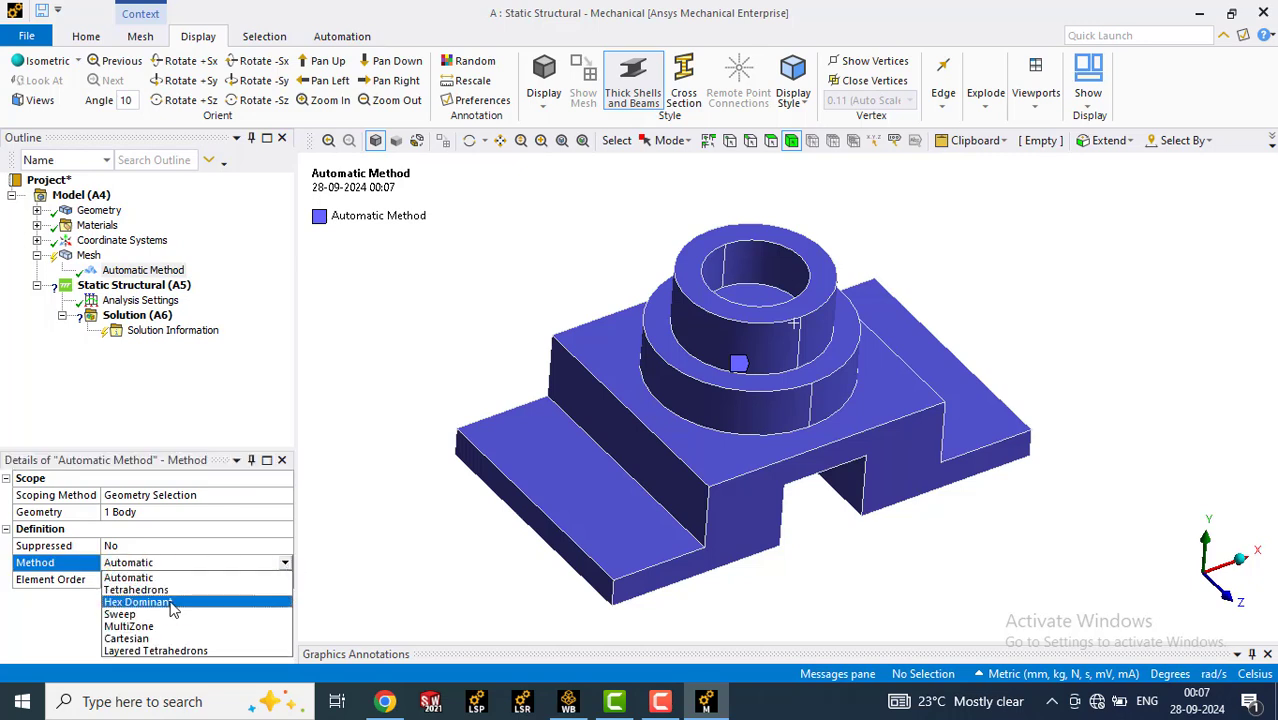
left_click(180, 600)
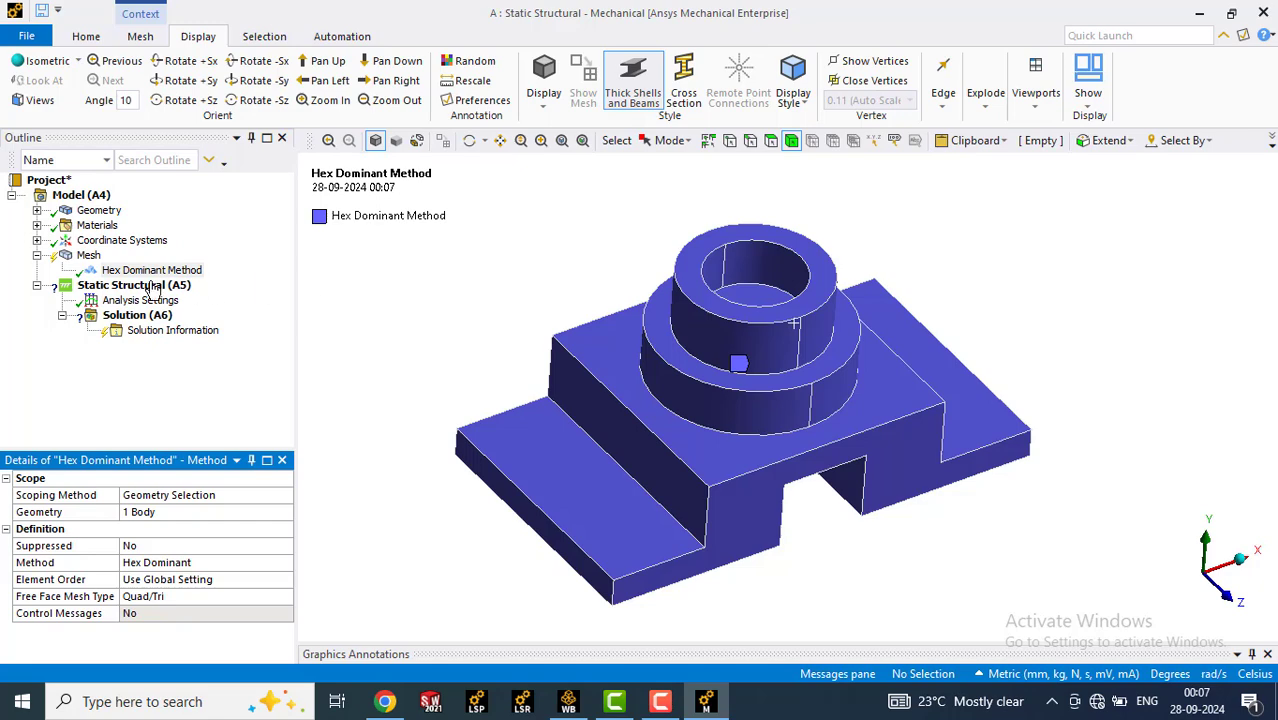
left_click(89, 255)
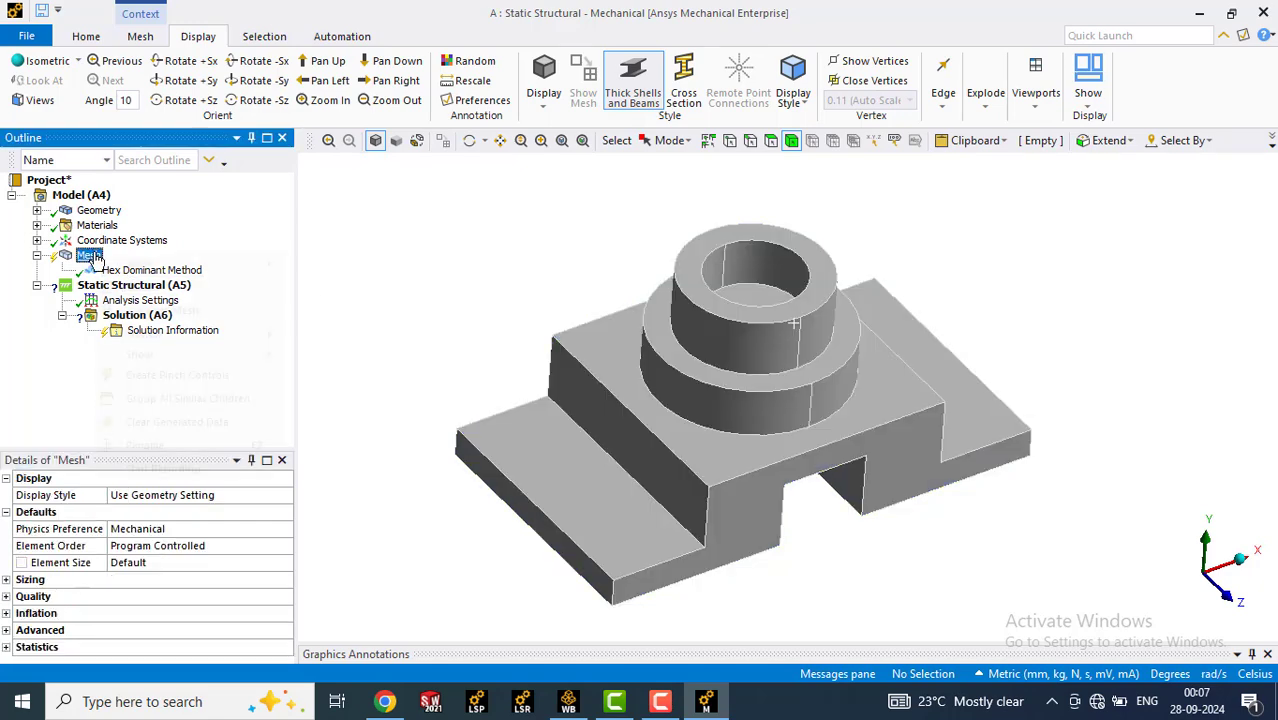
Insert a Body Sizing control on the block with a 5 mm element size.
right_click(95, 258)
mouse_move(139, 263)
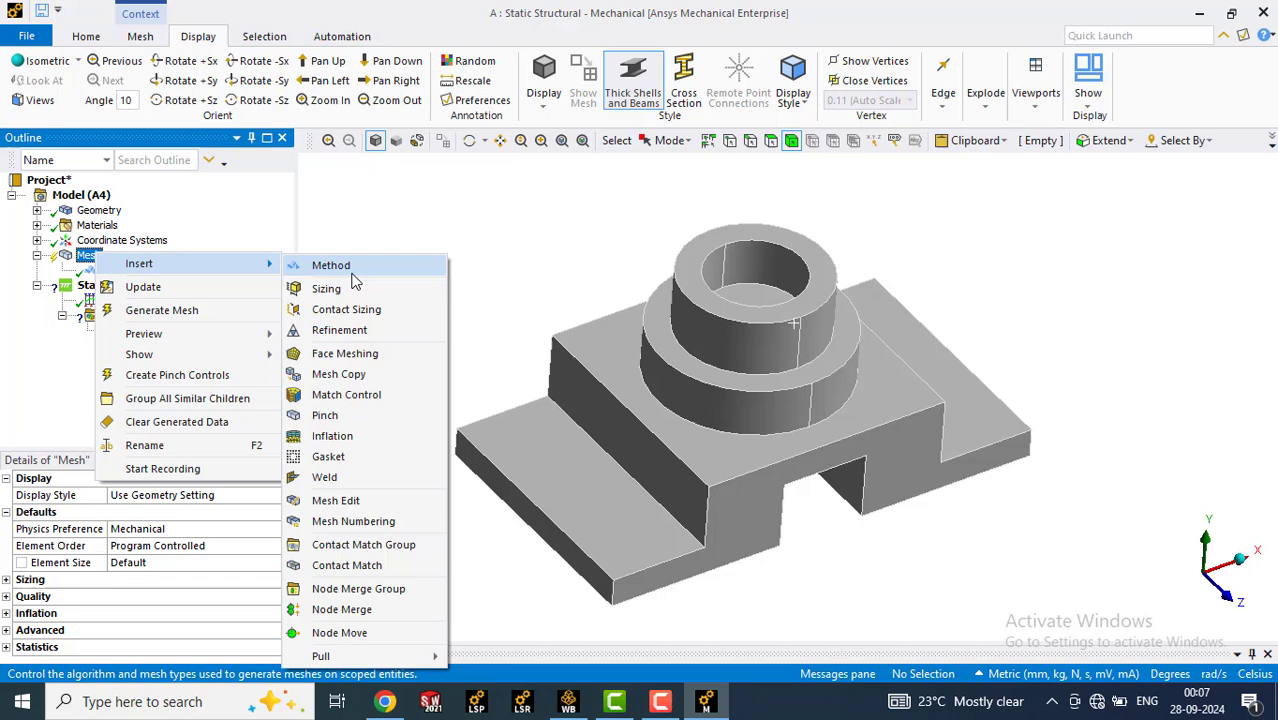
left_click(326, 288)
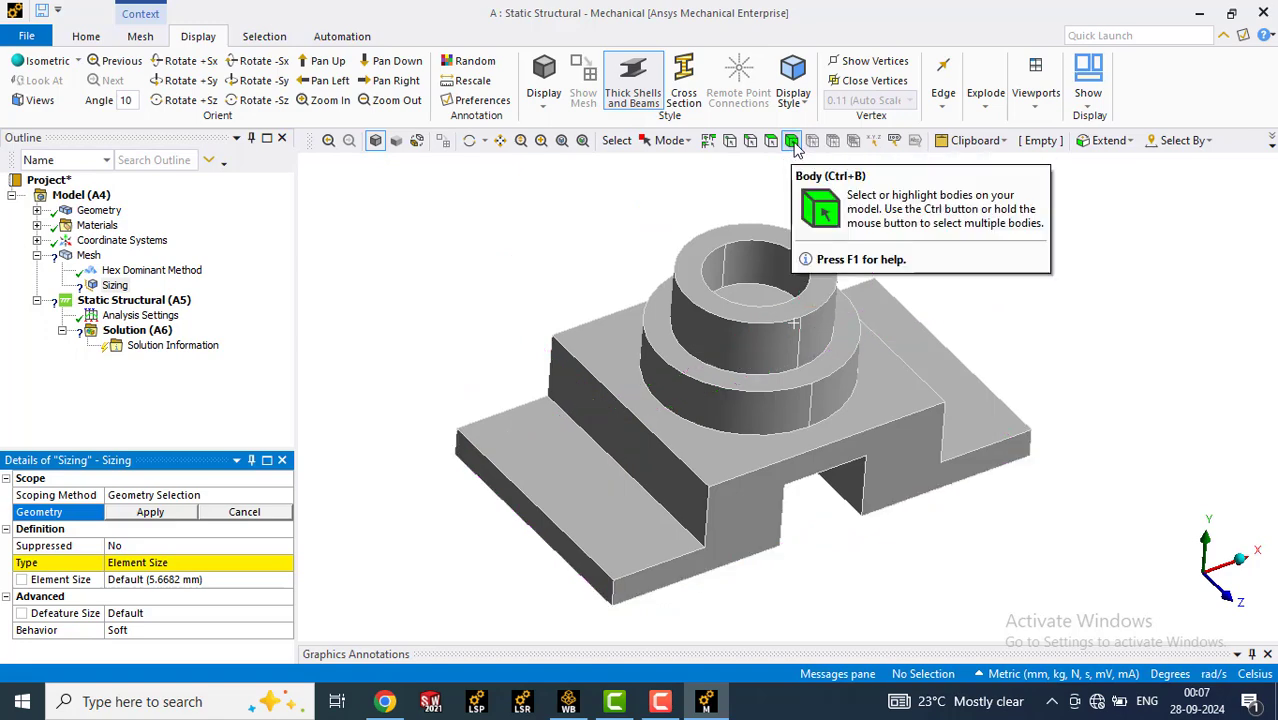
left_click(792, 141)
left_click(803, 358)
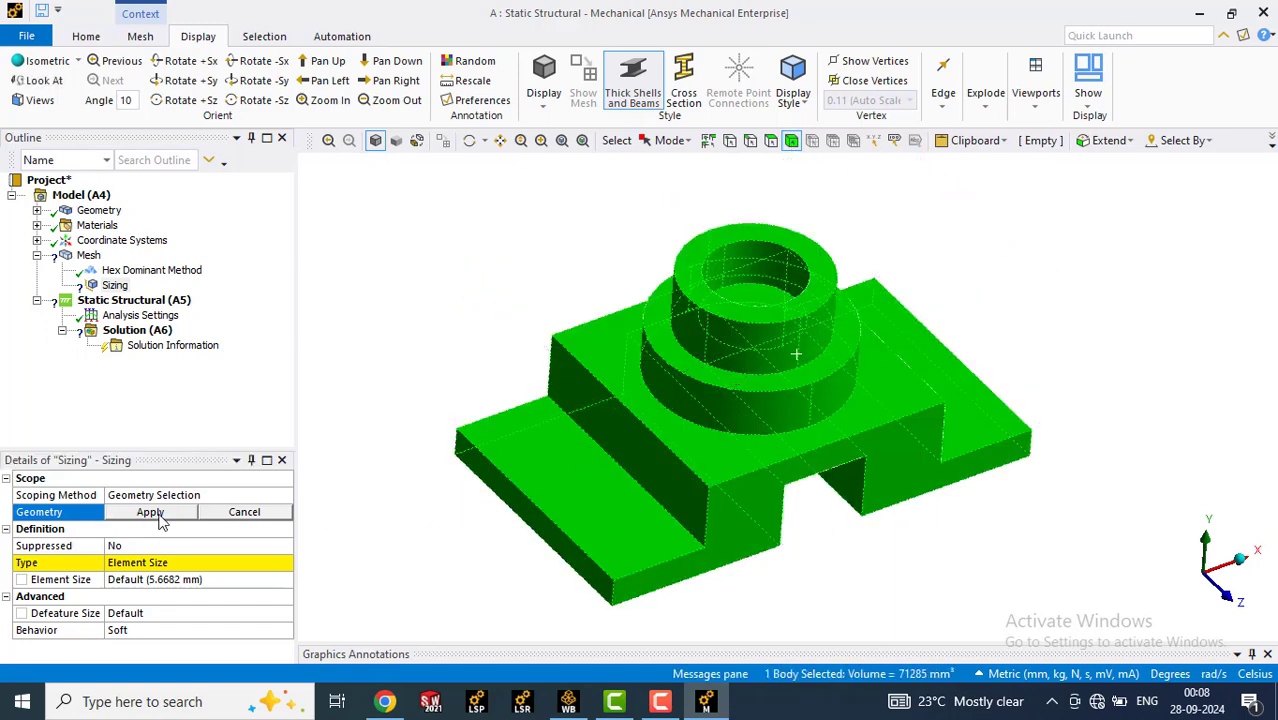
left_click(150, 512)
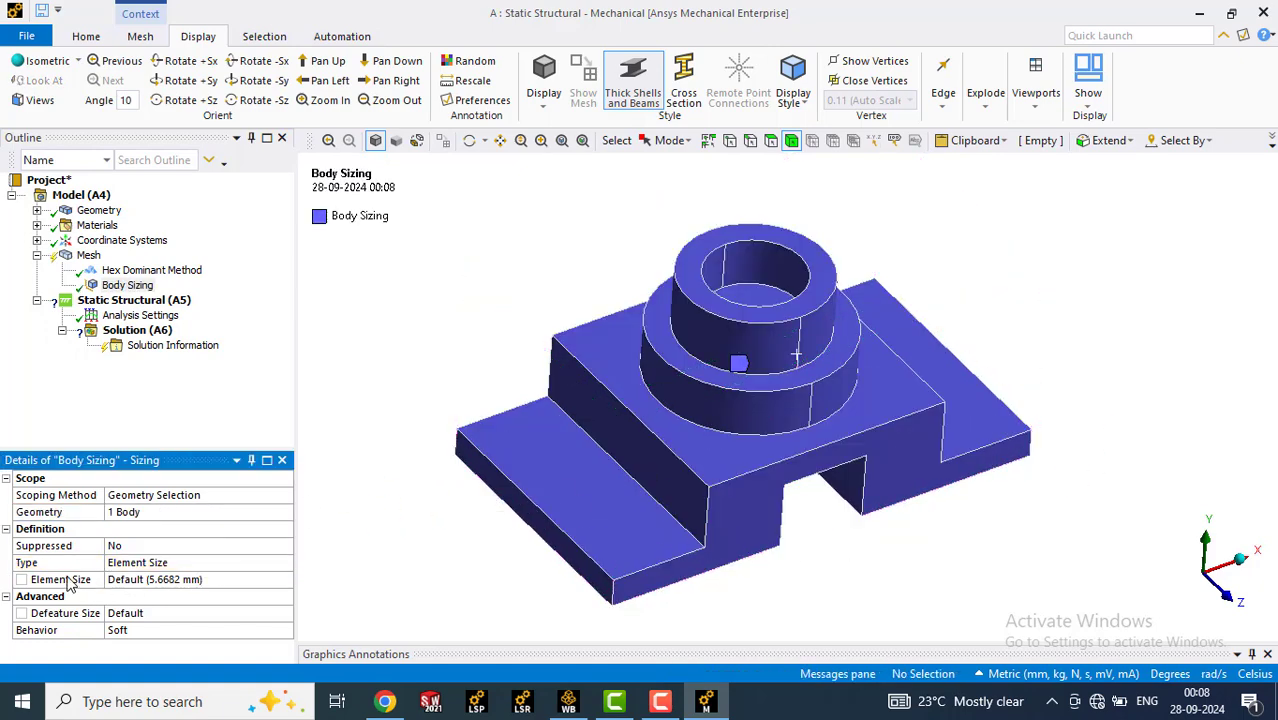
left_click(138, 580)
type("5")
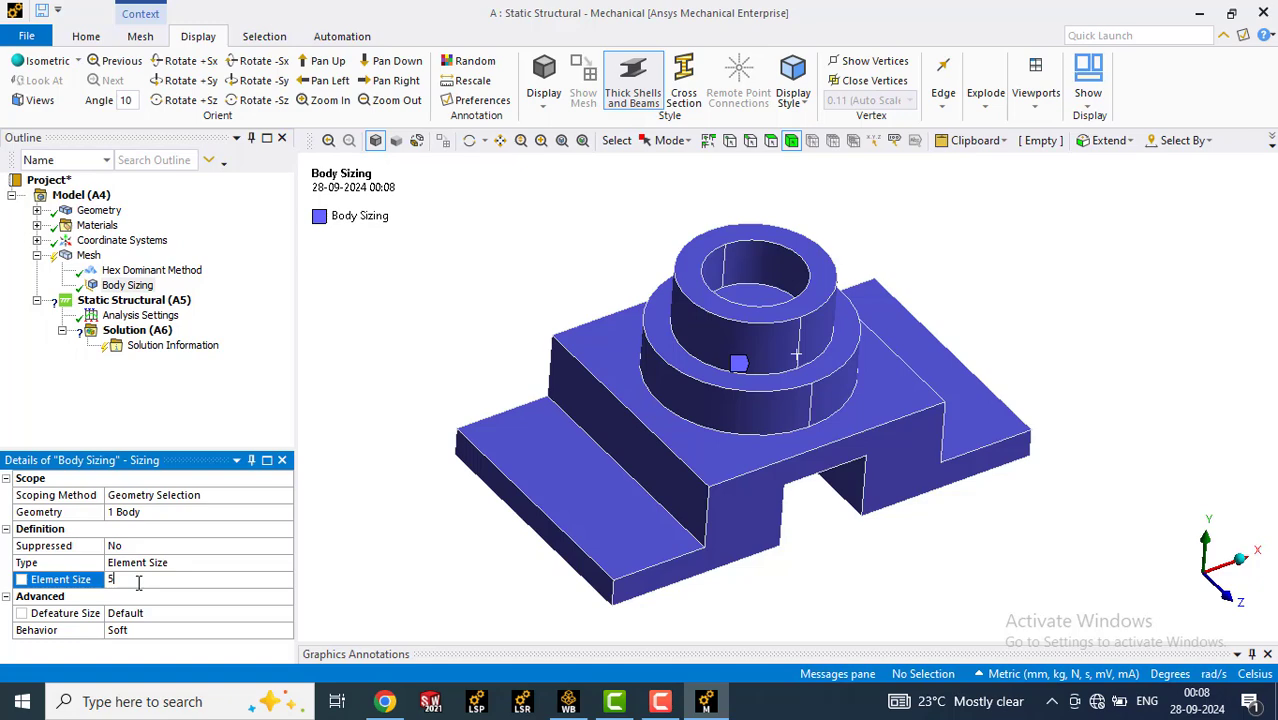
key("Return")
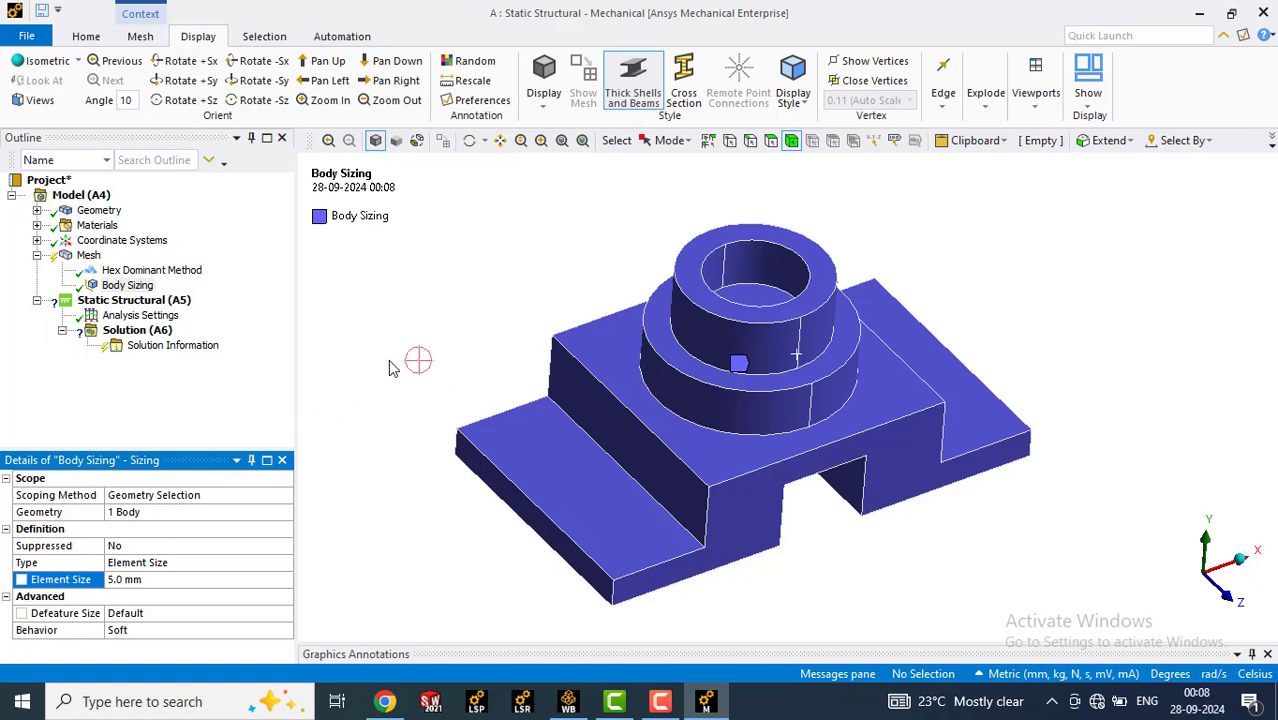
left_click(88, 255)
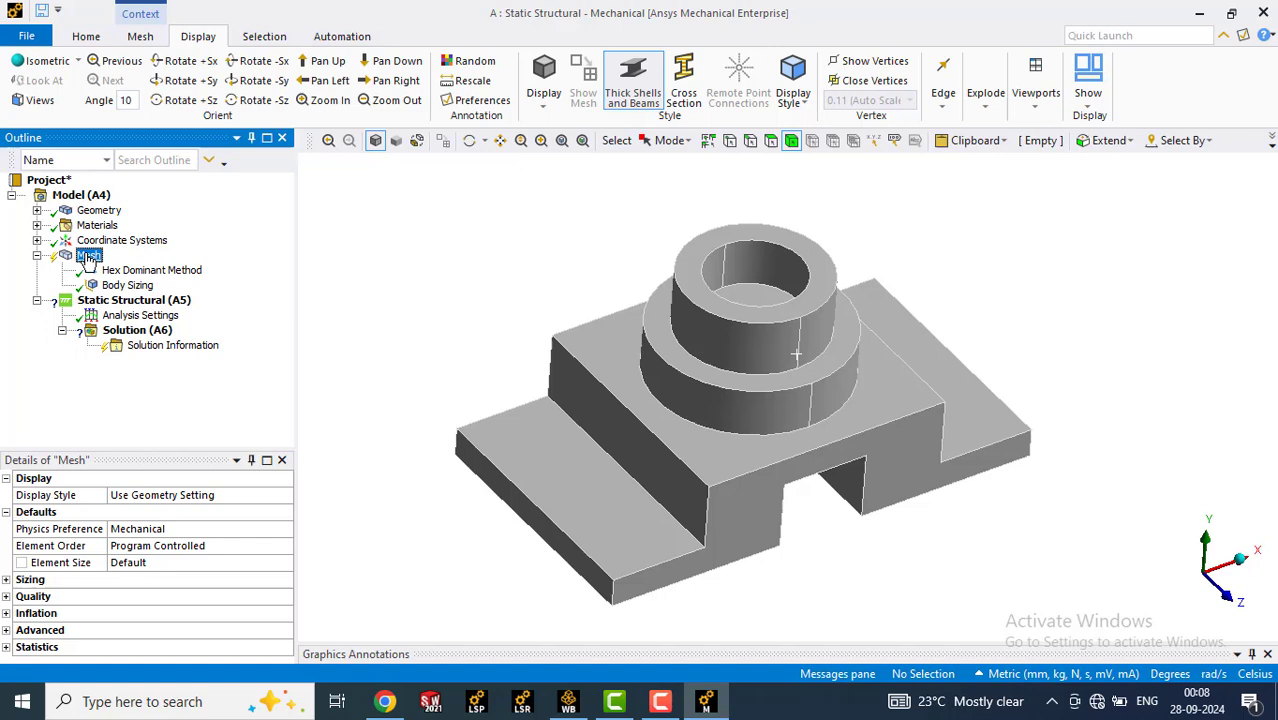
Generate the hex-dominant mesh on the block and inspect it.
right_click(90, 258)
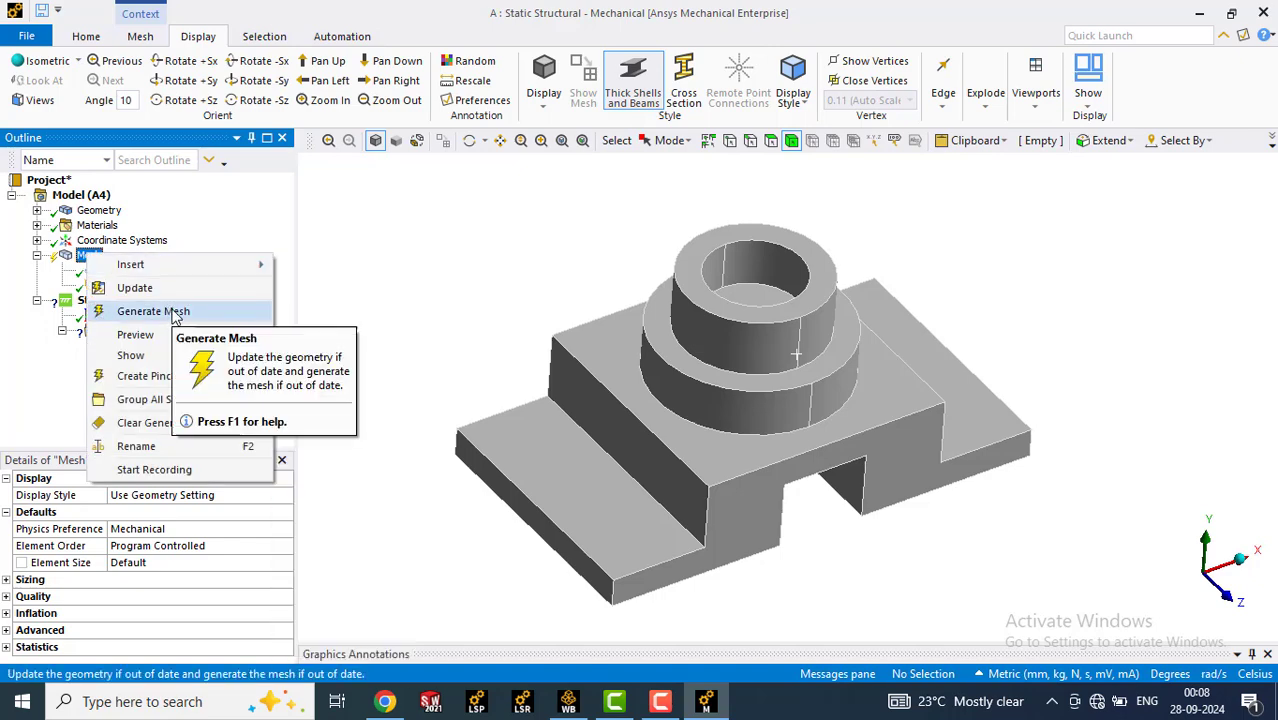
left_click(153, 311)
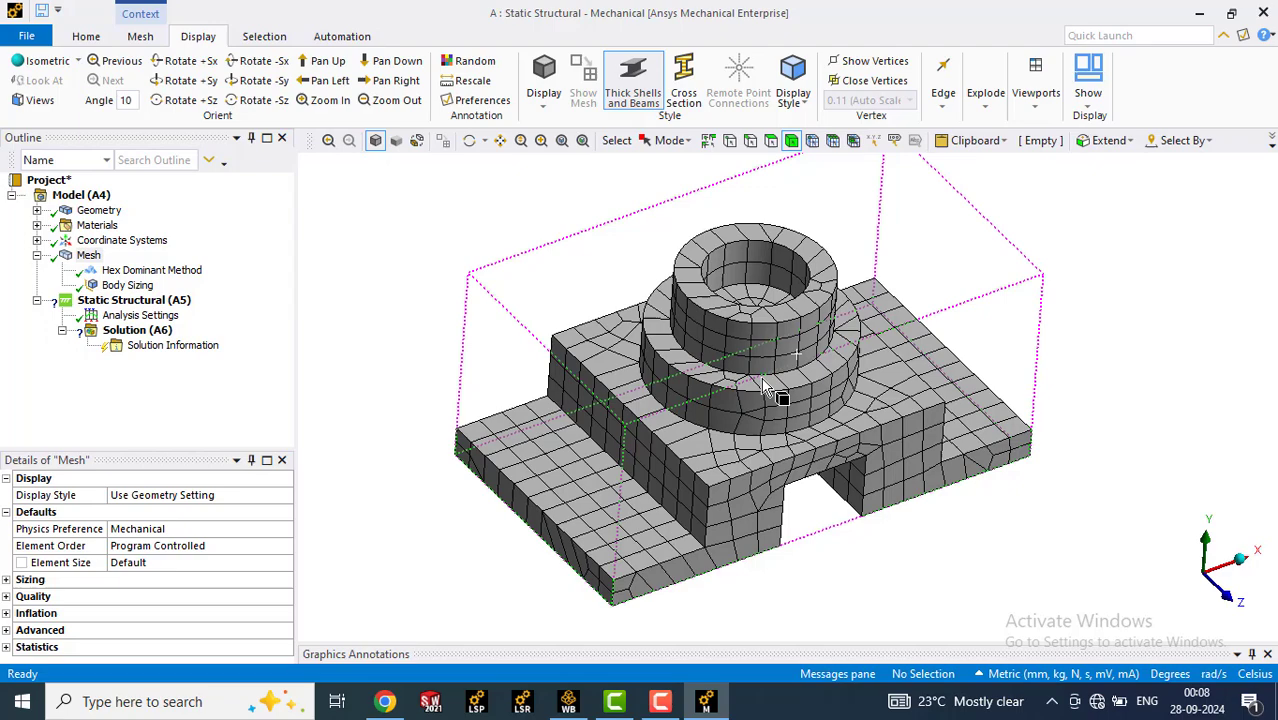
mouse_move(770, 415)
middle_mouse_down()
mouse_move(762, 400)
mouse_move(770, 410)
middle_mouse_up()
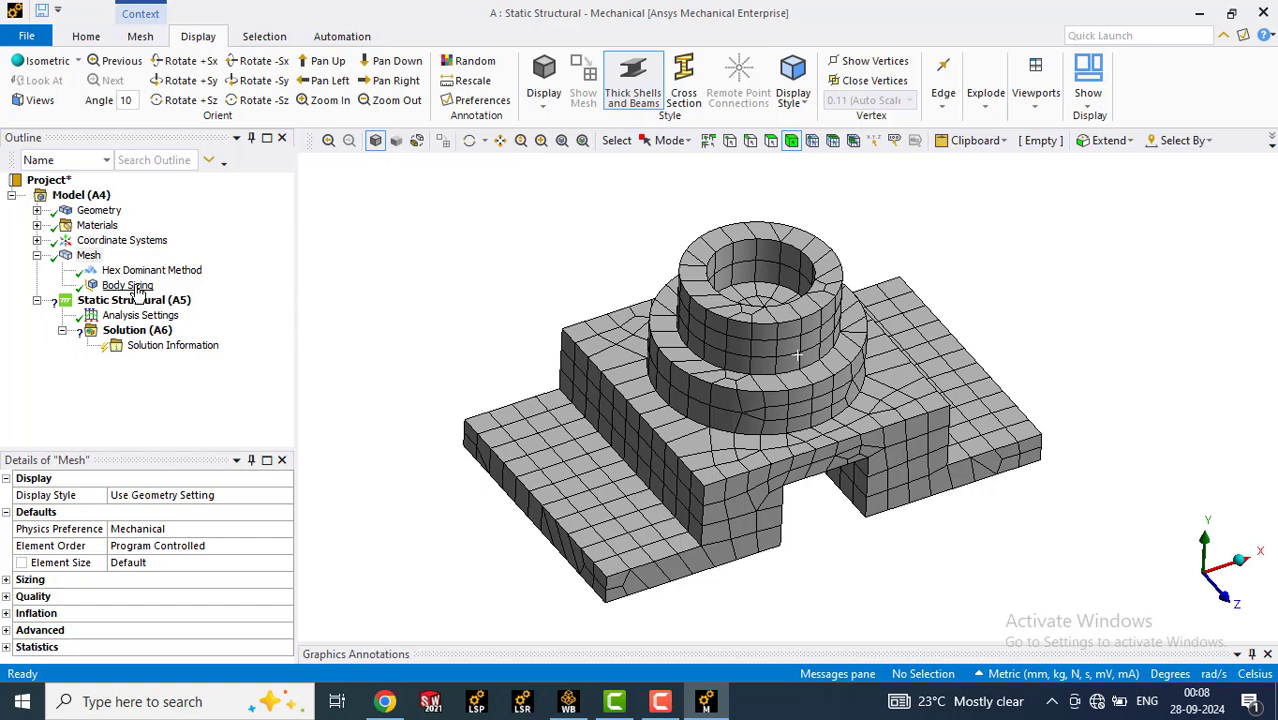
Reduce the Body Sizing element size to 2 mm.
left_click(127, 285)
left_click(137, 579)
type("2")
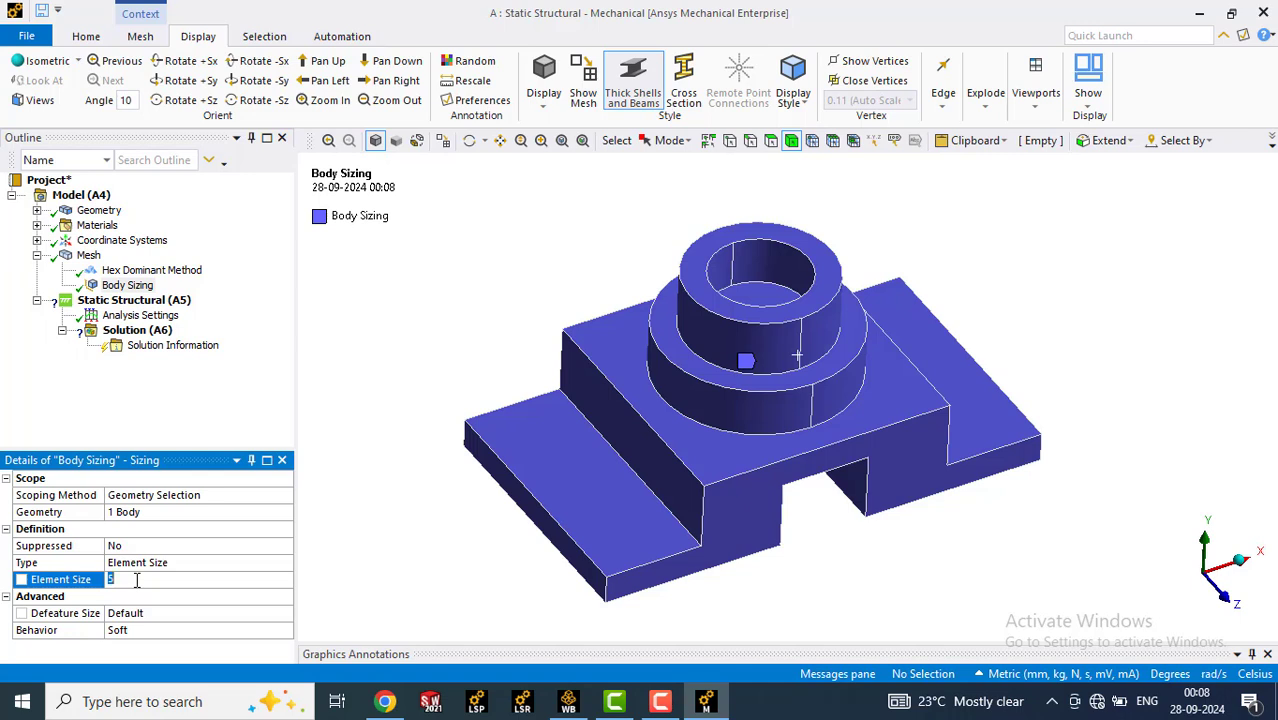
key("Return")
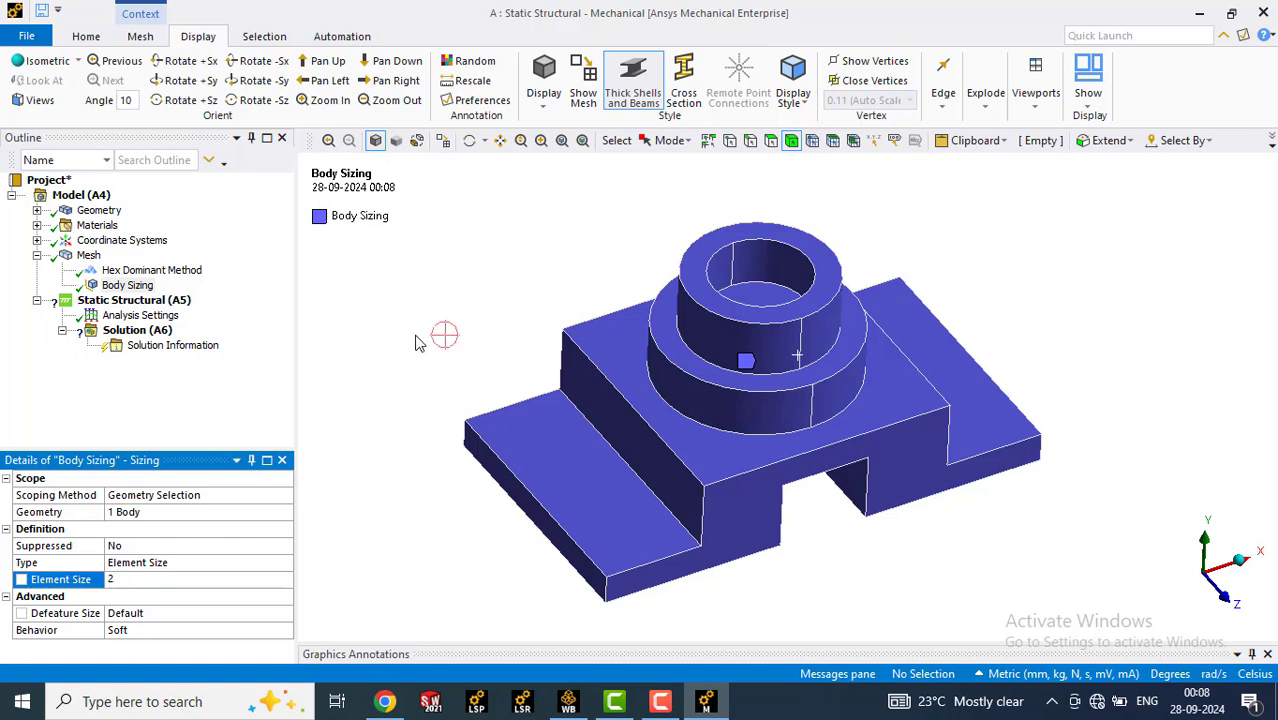
left_click(88, 255)
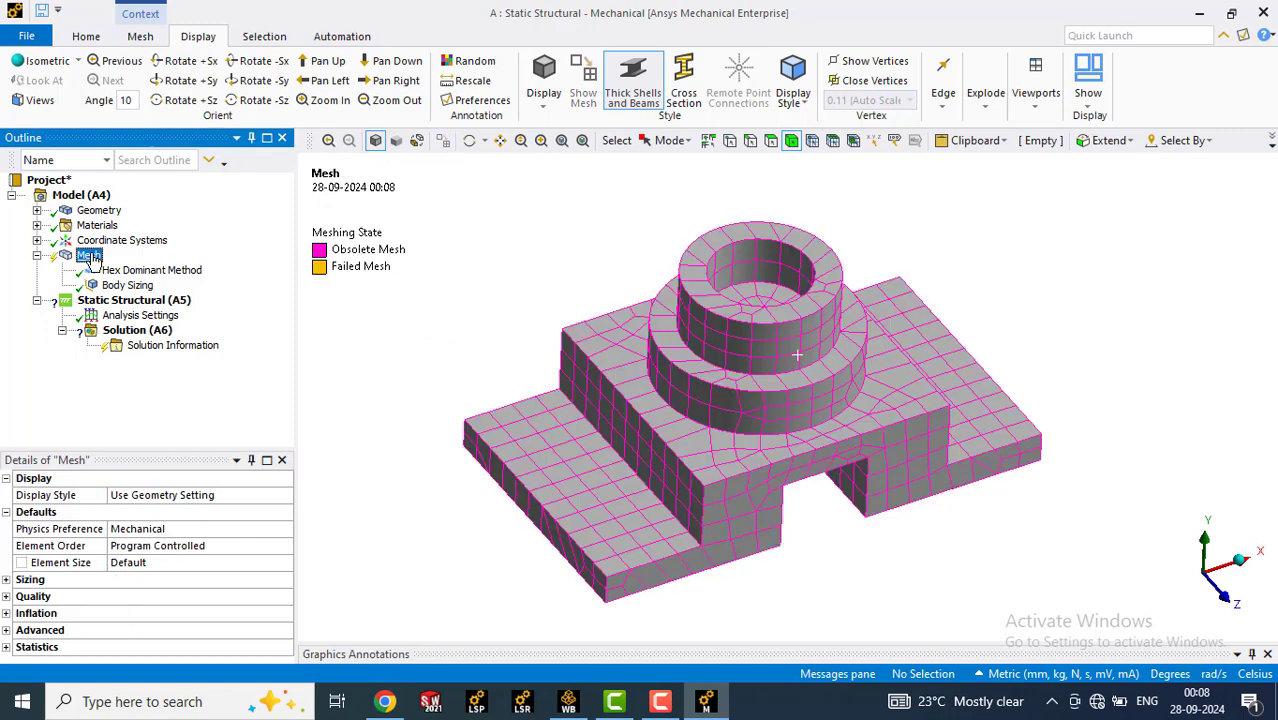
Clear the generated data and regenerate the finer mesh, then inspect it.
right_click(93, 258)
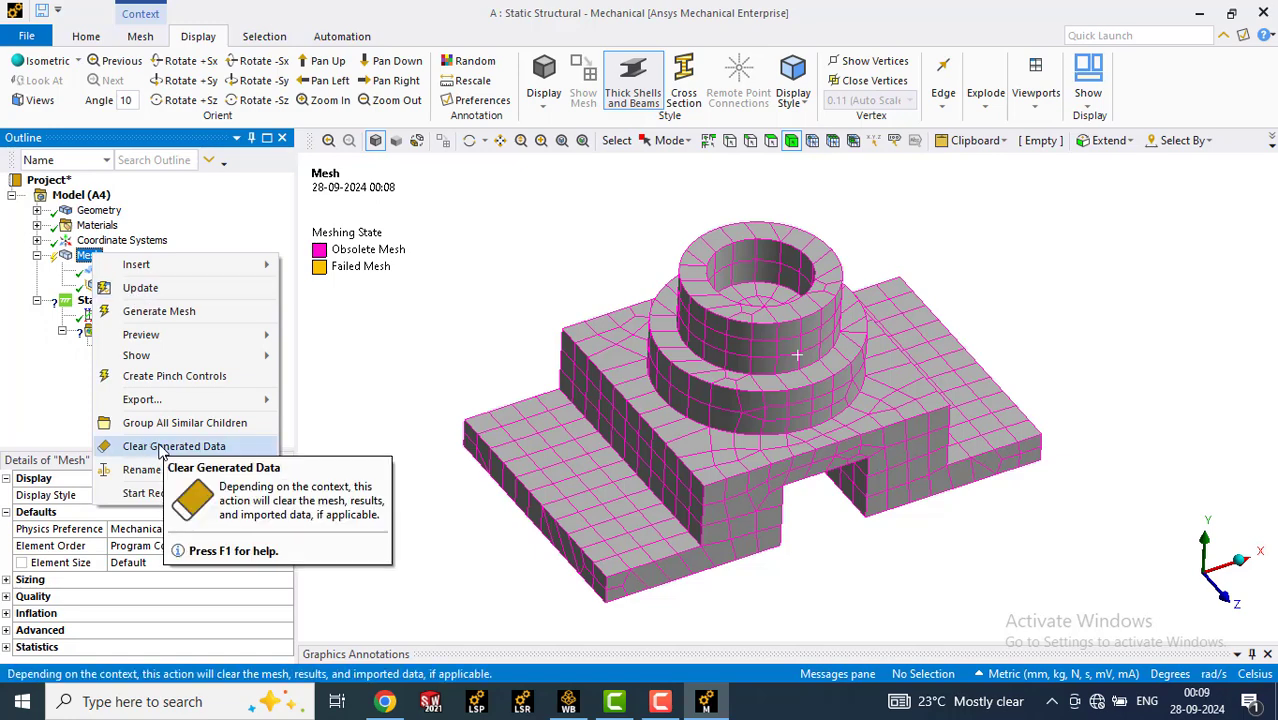
left_click(161, 447)
left_click(738, 432)
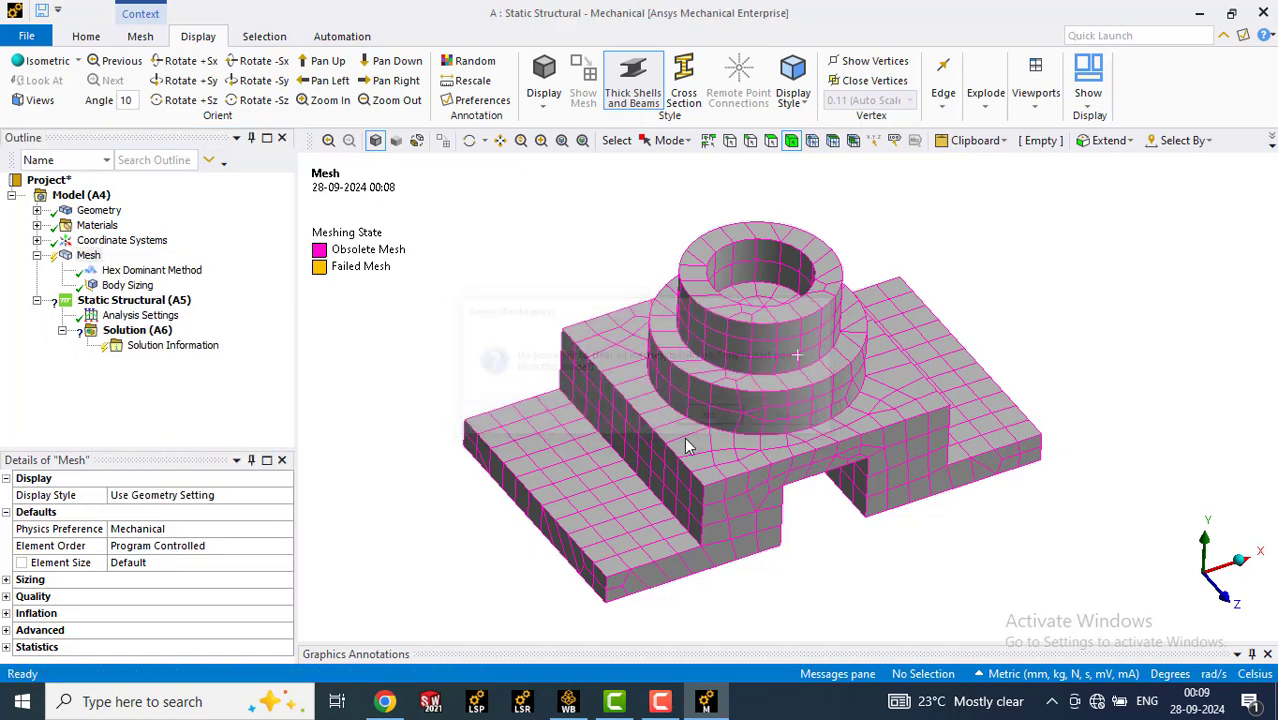
left_click(89, 255)
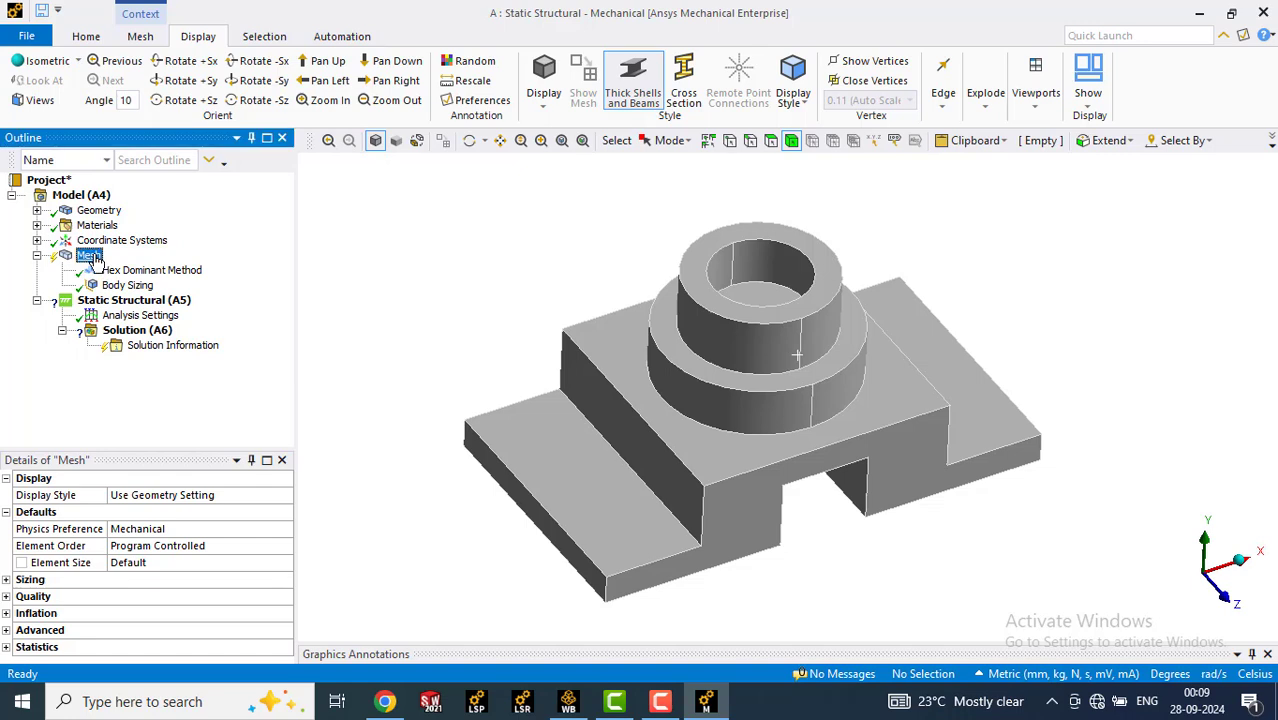
right_click(95, 259)
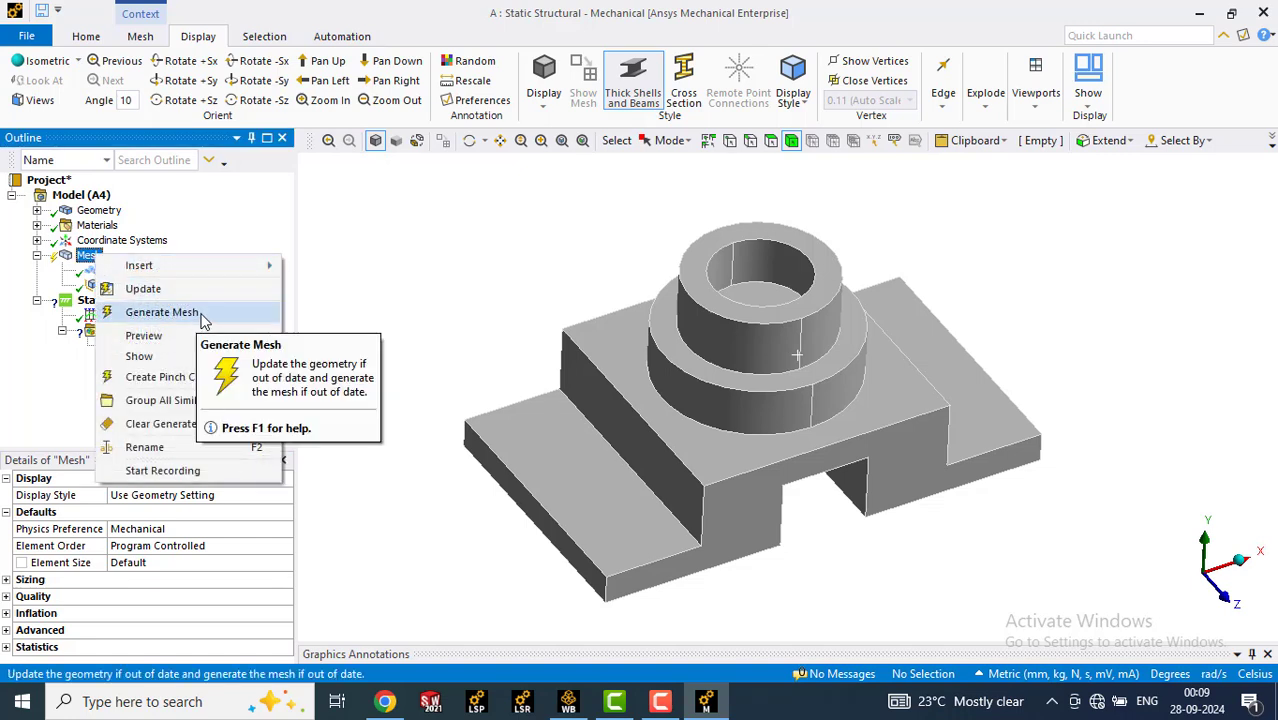
left_click(162, 312)
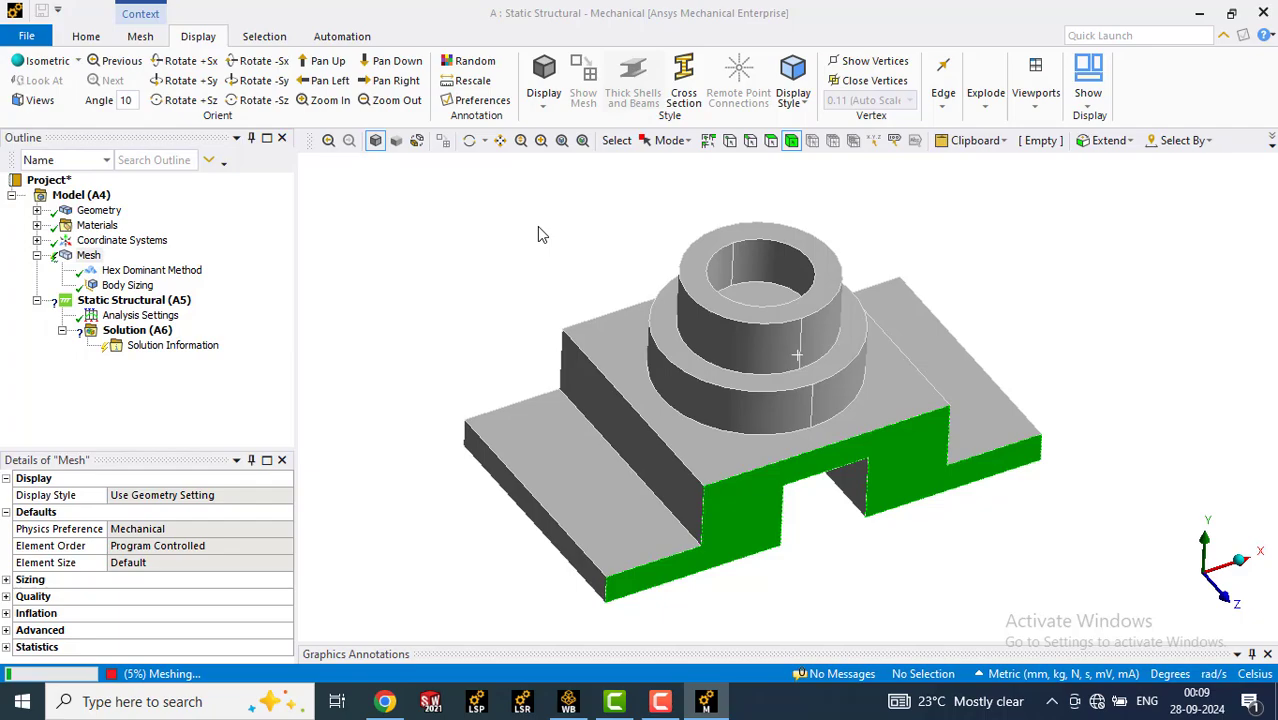
mouse_move(828, 405)
middle_mouse_down()
mouse_move(824, 372)
mouse_move(822, 392)
middle_mouse_up()
scroll(830, 430, "up", 5)
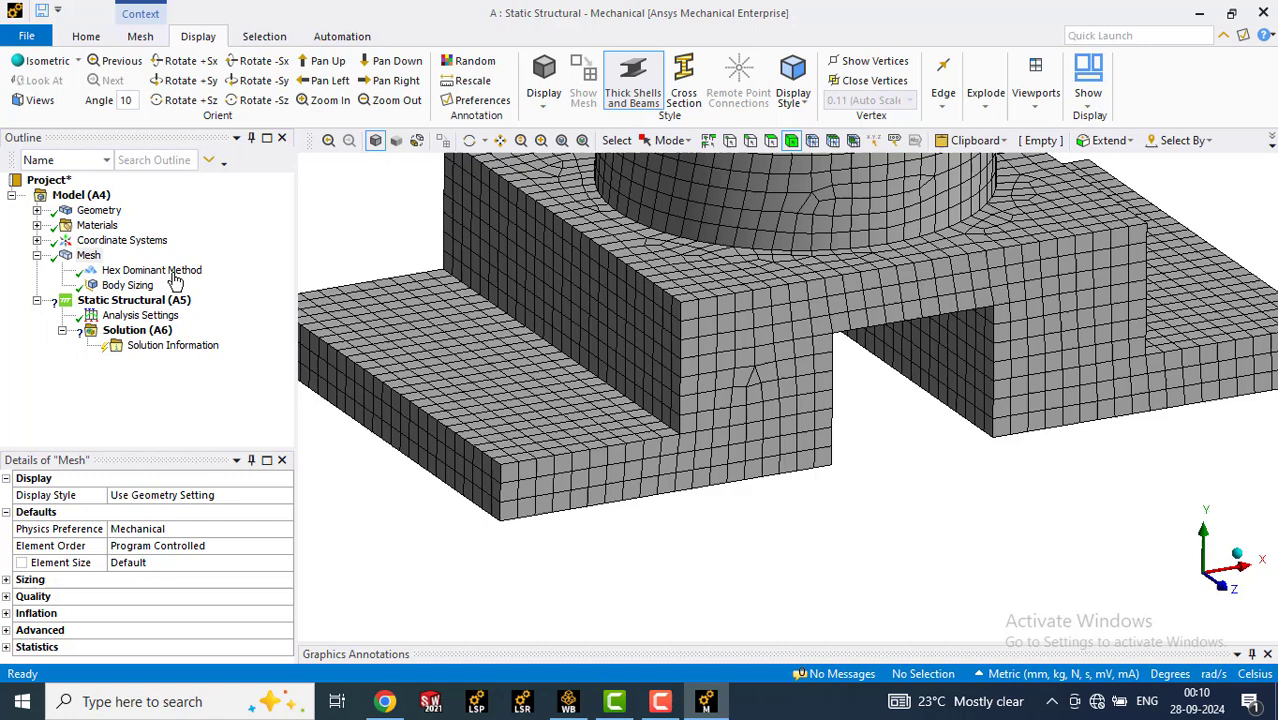
left_click(89, 255)
Insert an Edge Sizing control scoped to the two long top edges of the block.
right_click(92, 258)
mouse_move(132, 265)
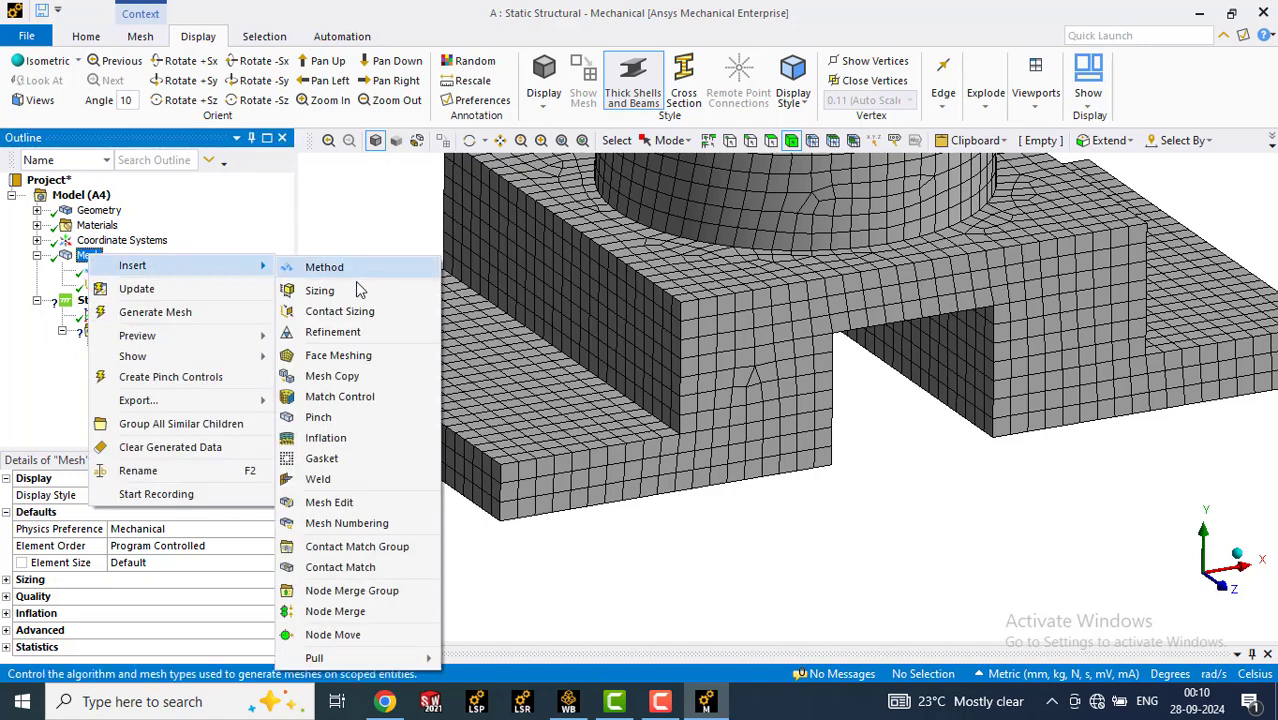
left_click(320, 290)
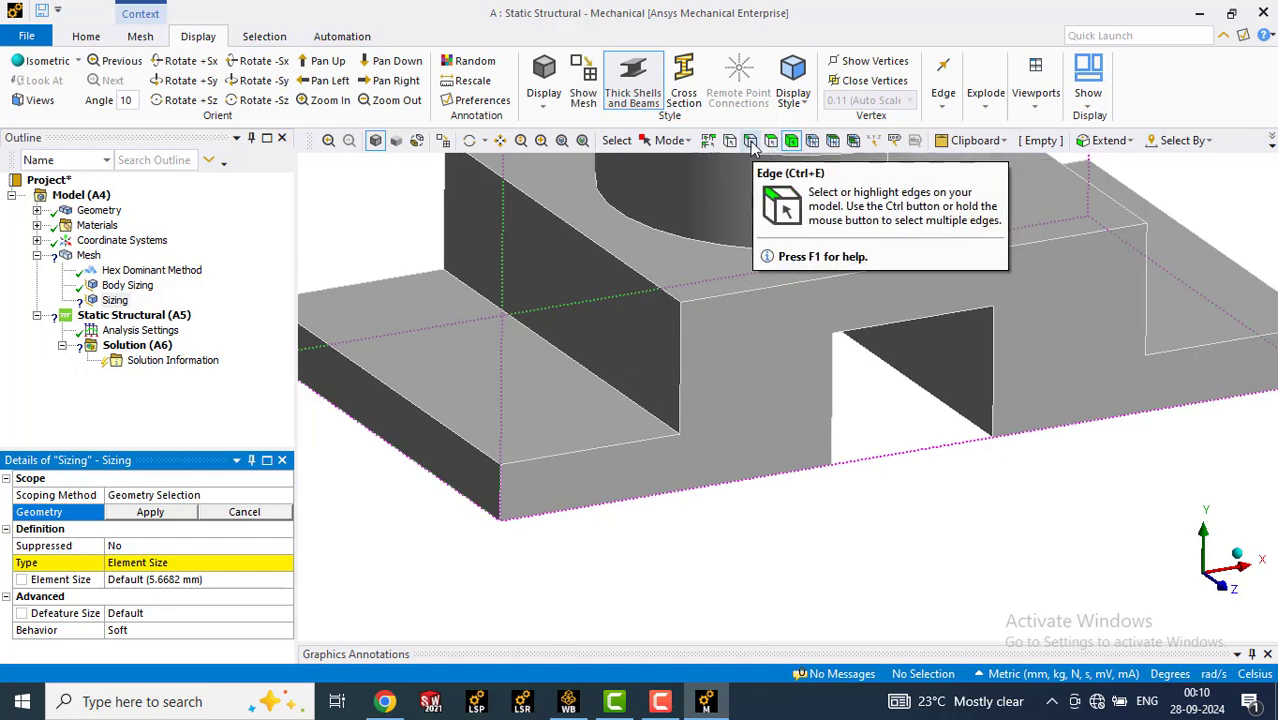
left_click(754, 143)
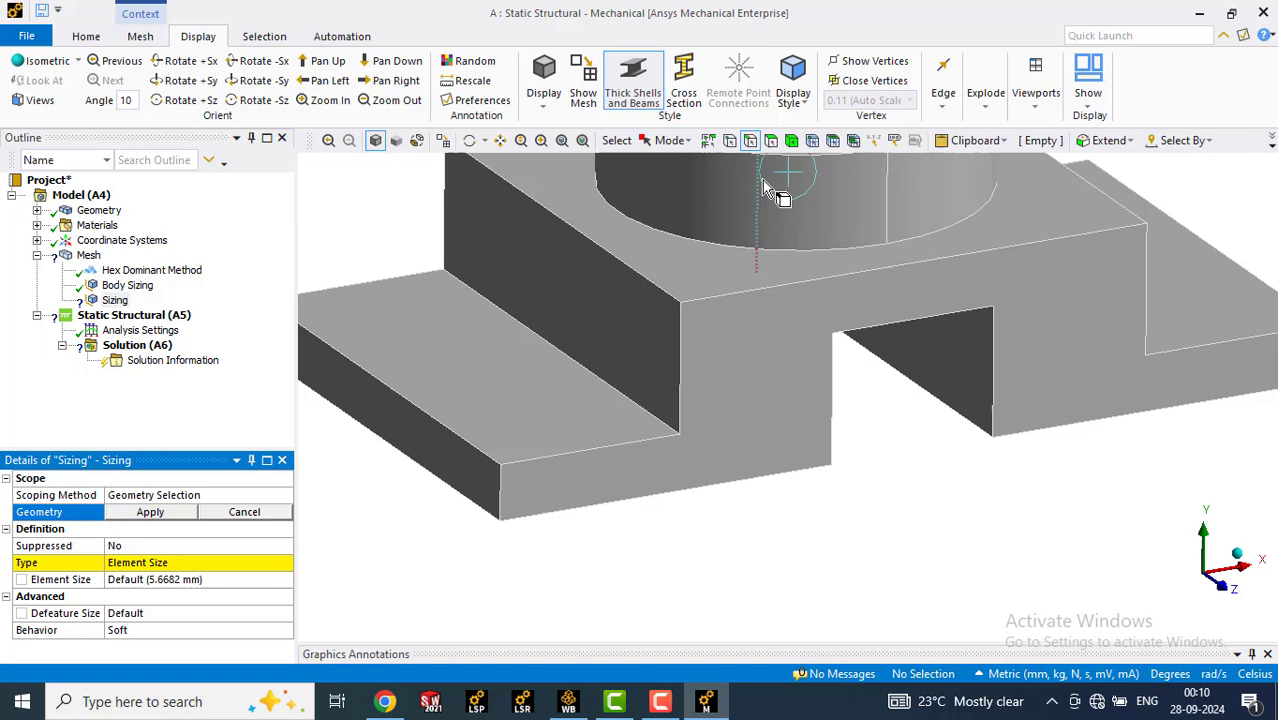
left_click(780, 285)
scroll(864, 393, "down", 3)
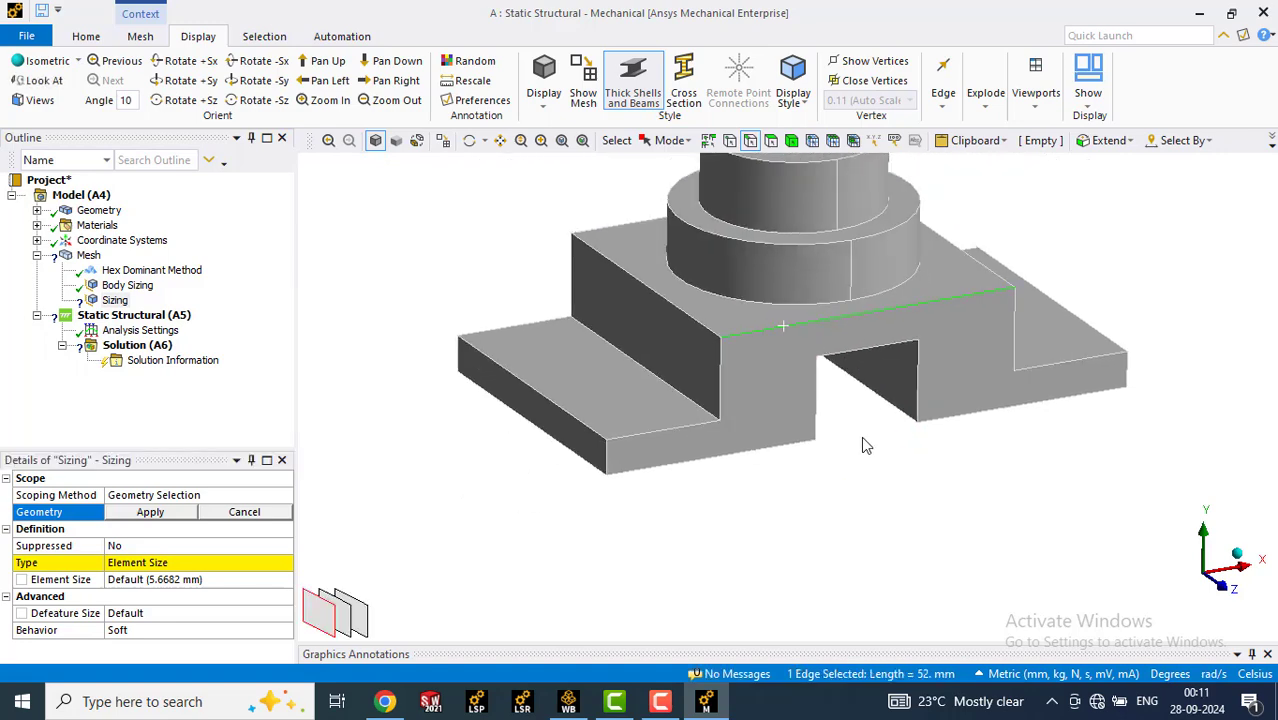
middle_click_drag(861, 436, 1148, 456)
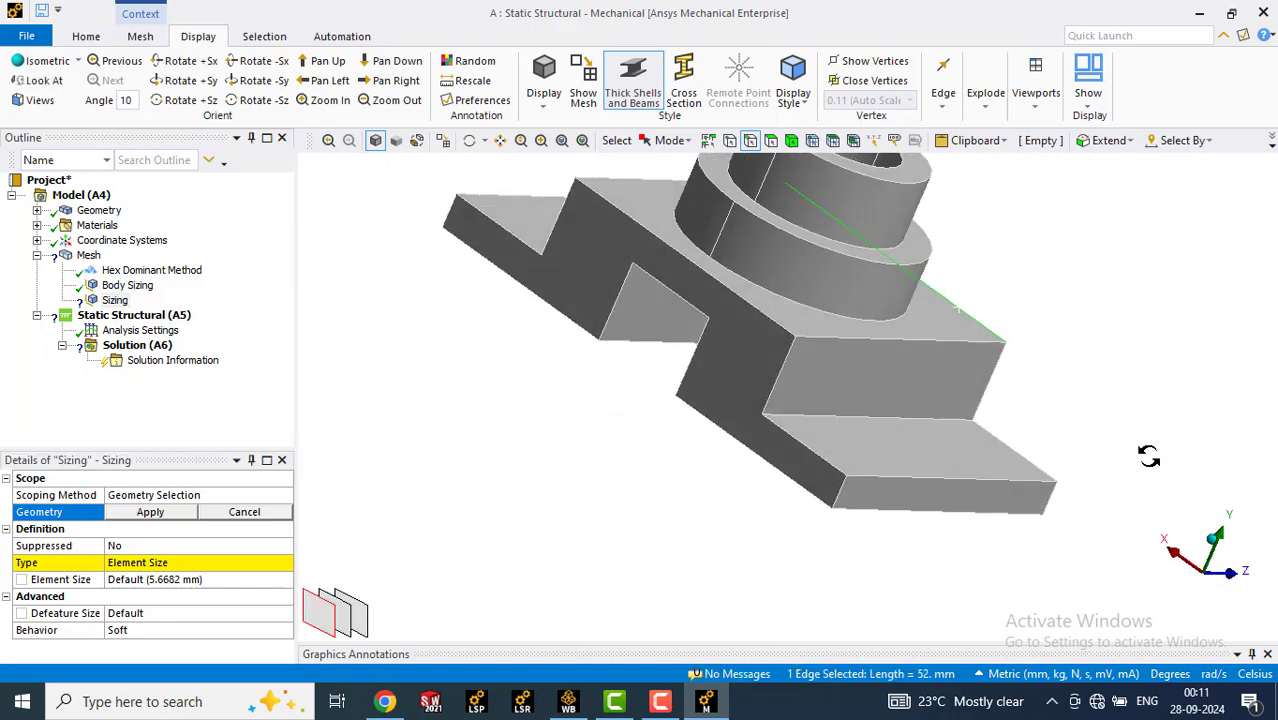
left_click(769, 322, "ctrl")
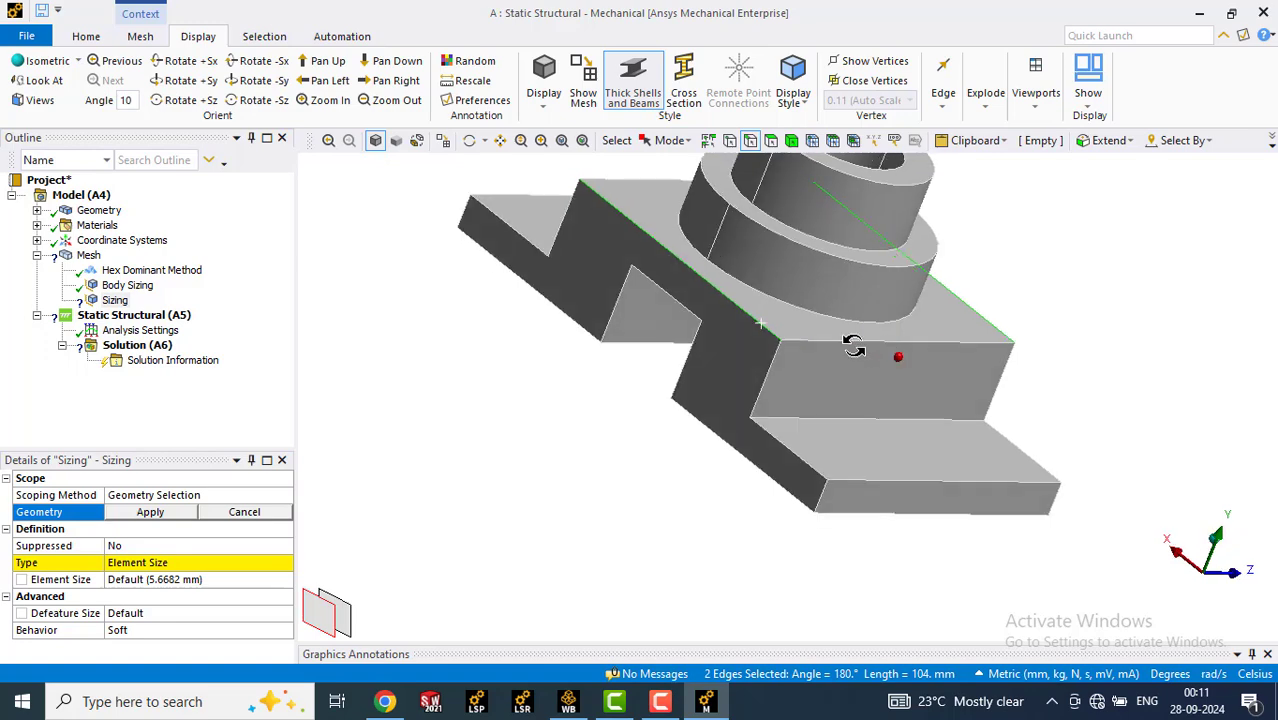
middle_click_drag(870, 365, 722, 345)
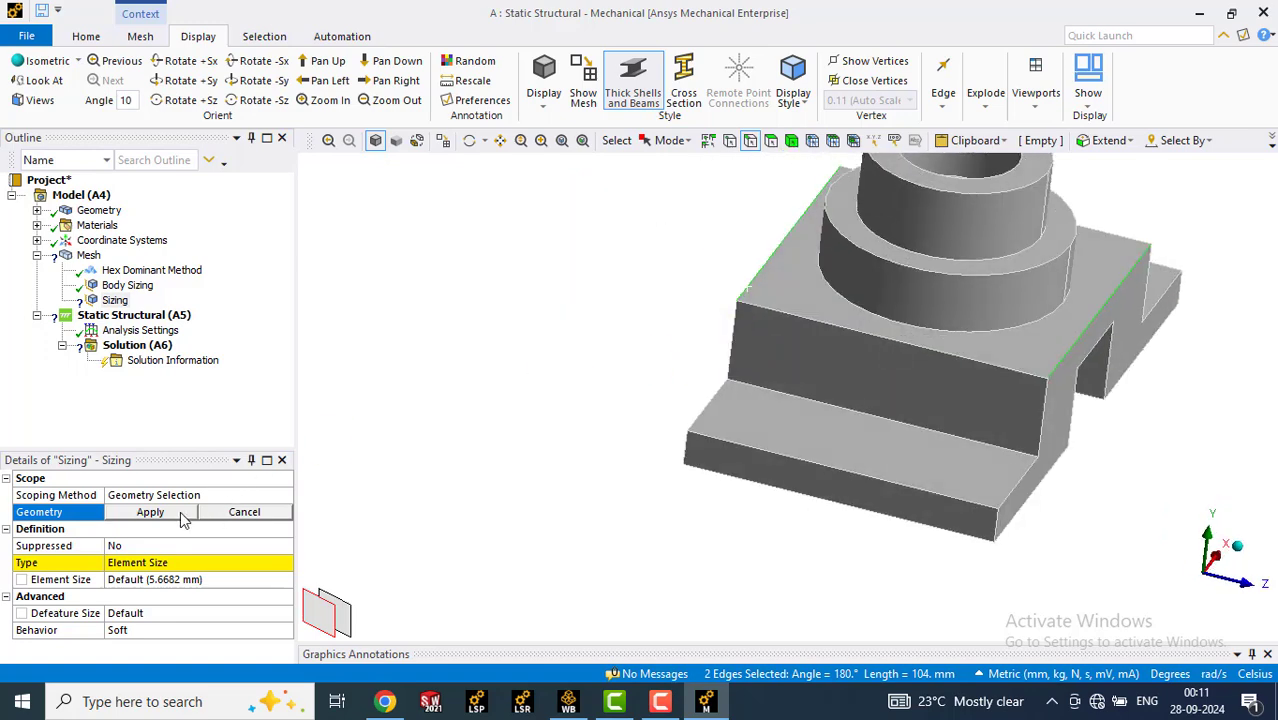
left_click(151, 512)
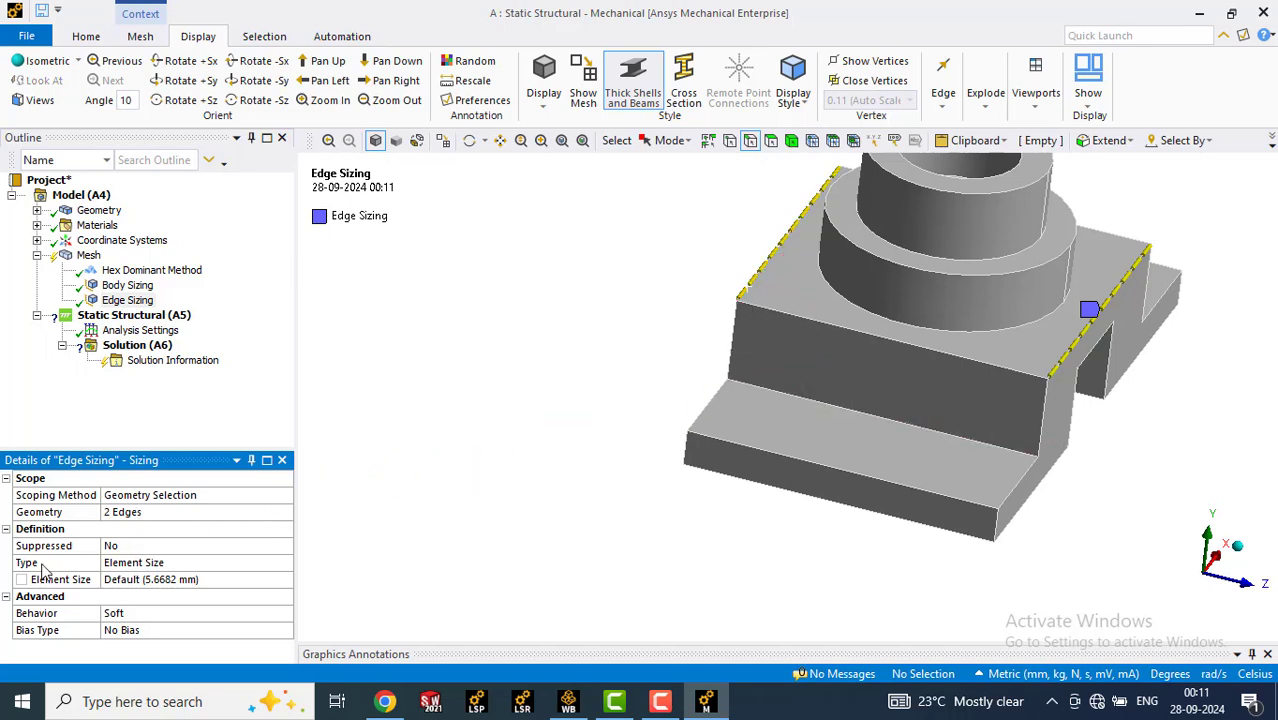
Set the edge sizing type to Number of Divisions with 27 divisions.
left_click(223, 563)
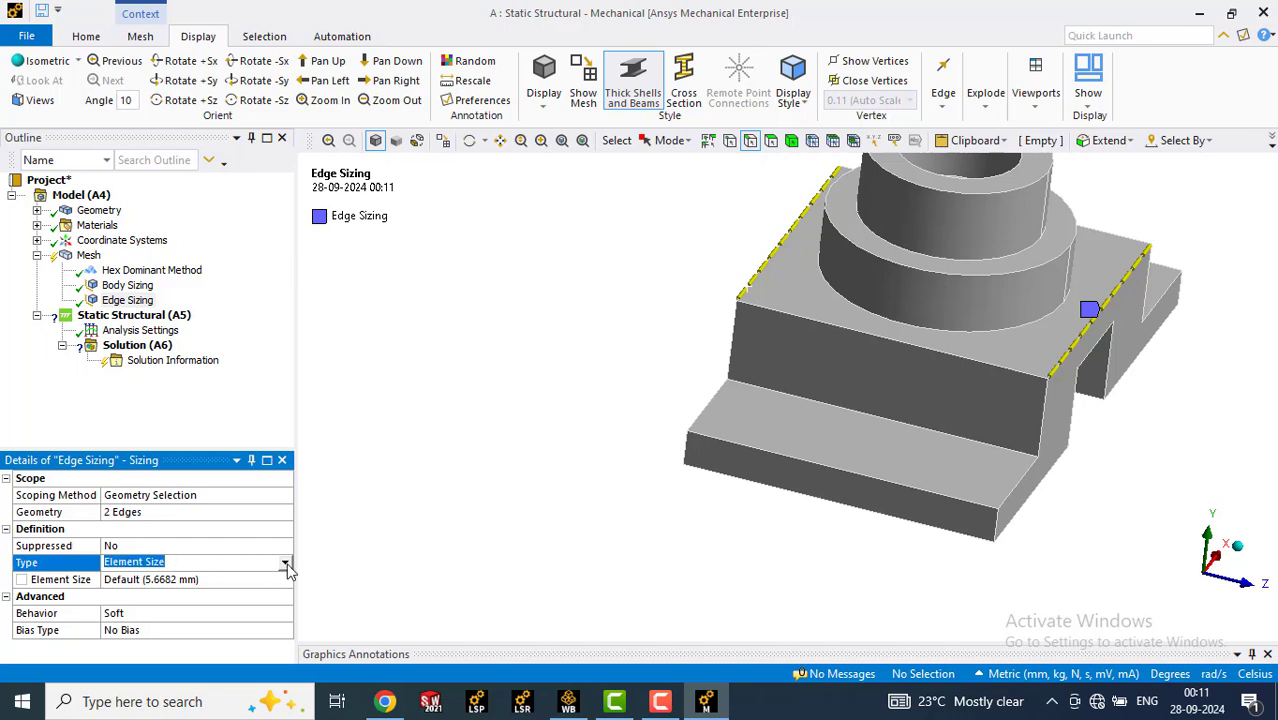
left_click(287, 565)
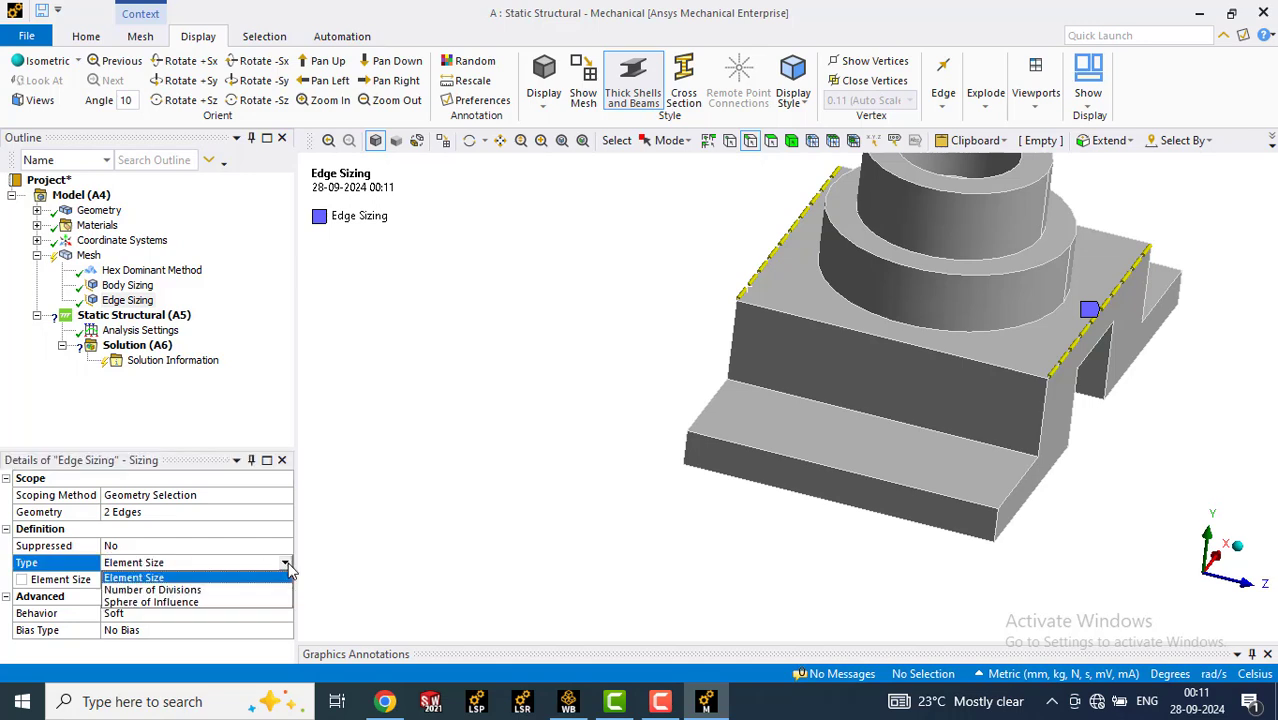
left_click(202, 591)
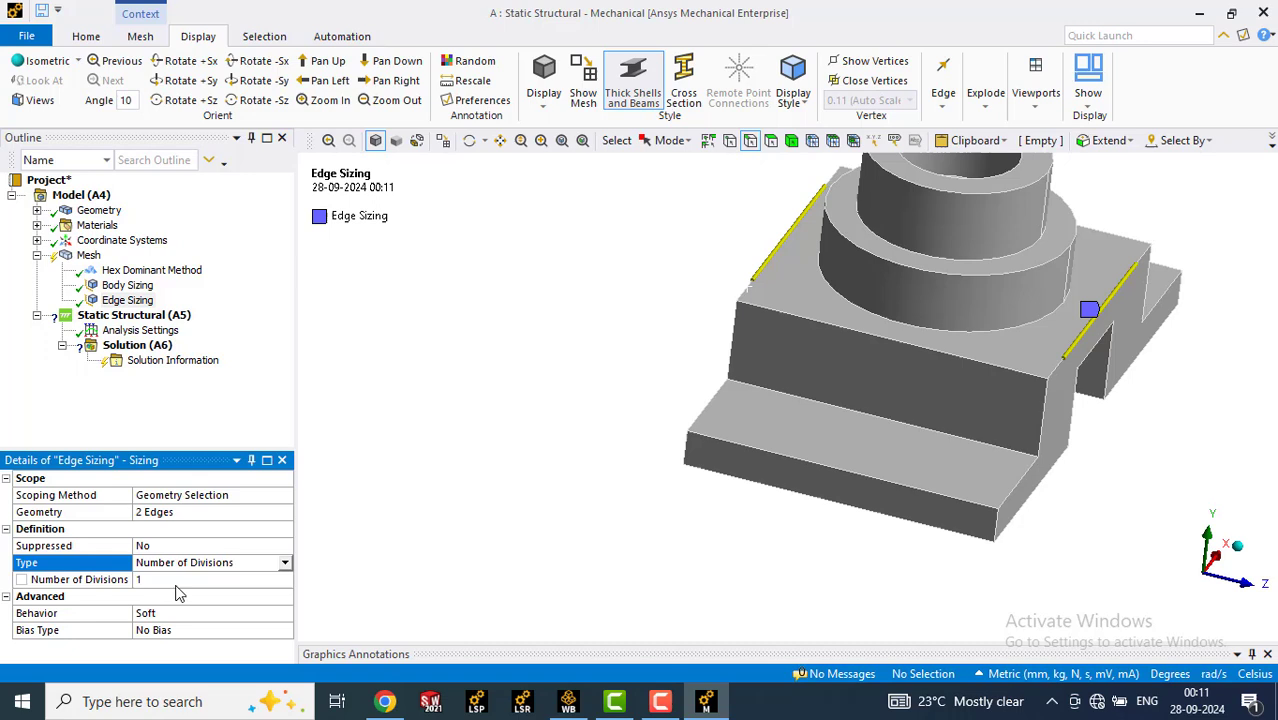
left_click(156, 580)
type("27")
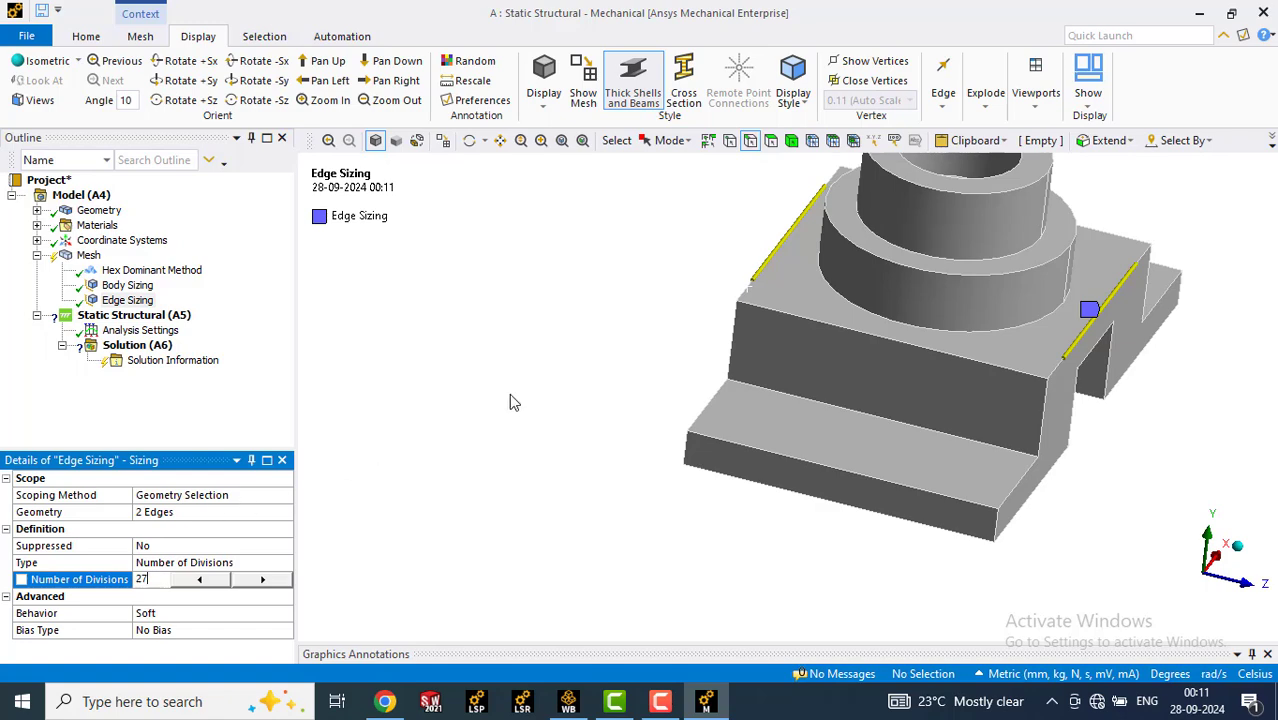
left_click(509, 401)
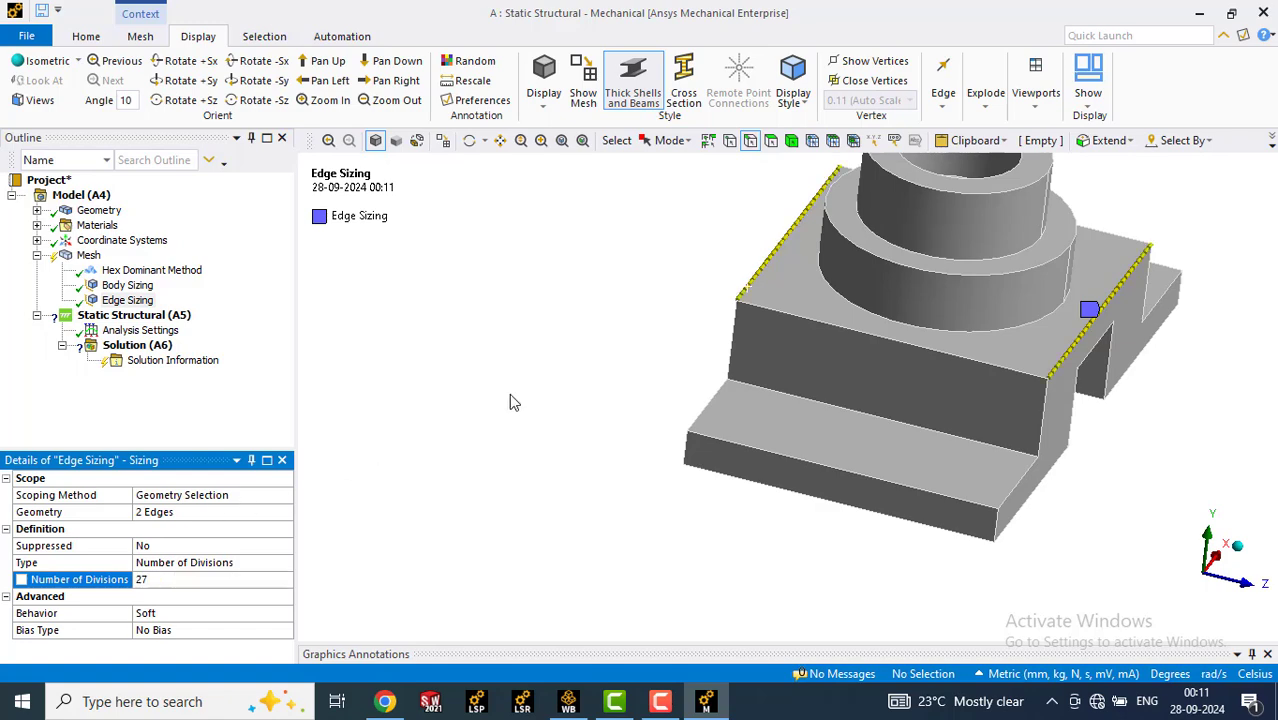
middle_click_drag(509, 401, 352, 395)
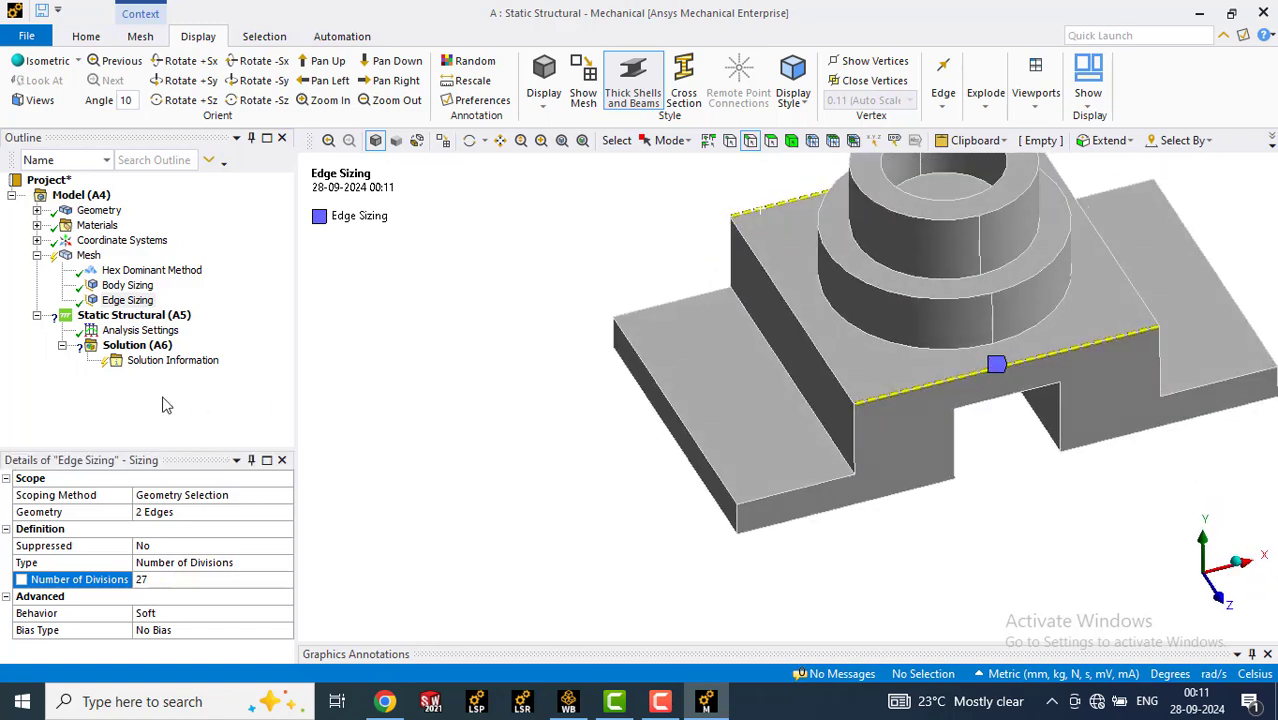
Clear the generated data and regenerate the mesh with the edge divisions.
left_click(88, 255)
right_click(92, 258)
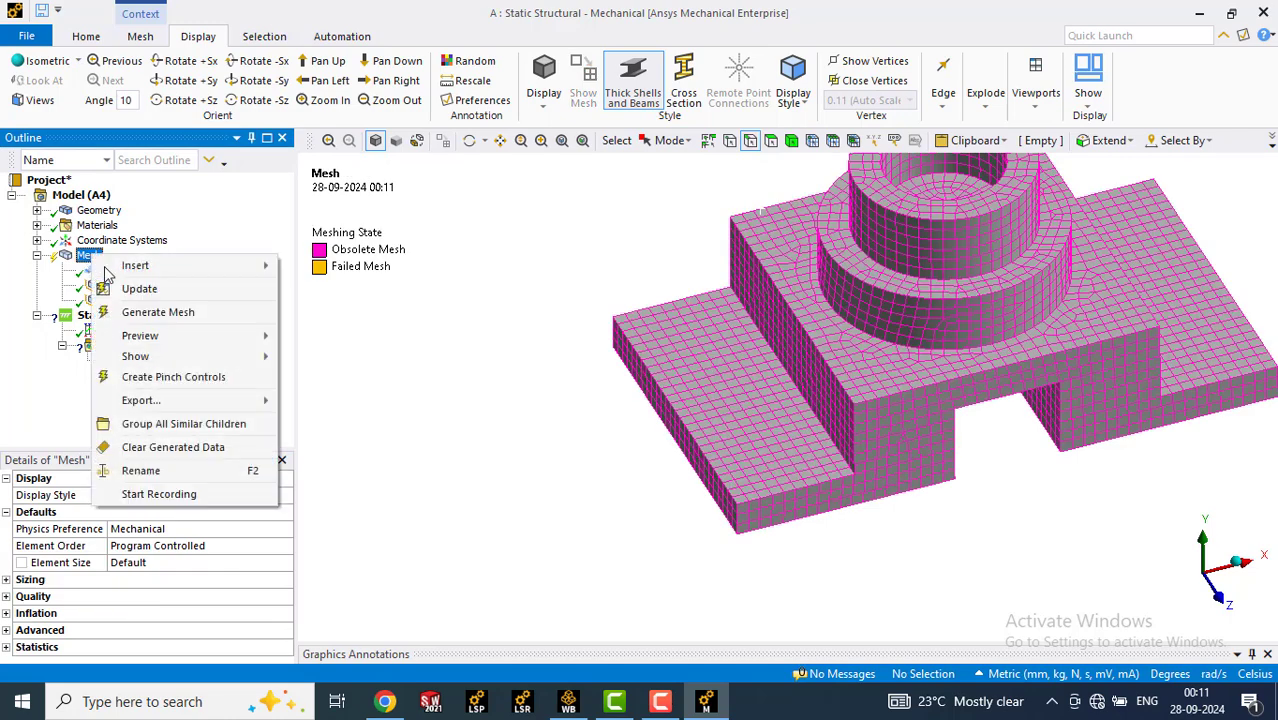
left_click(173, 447)
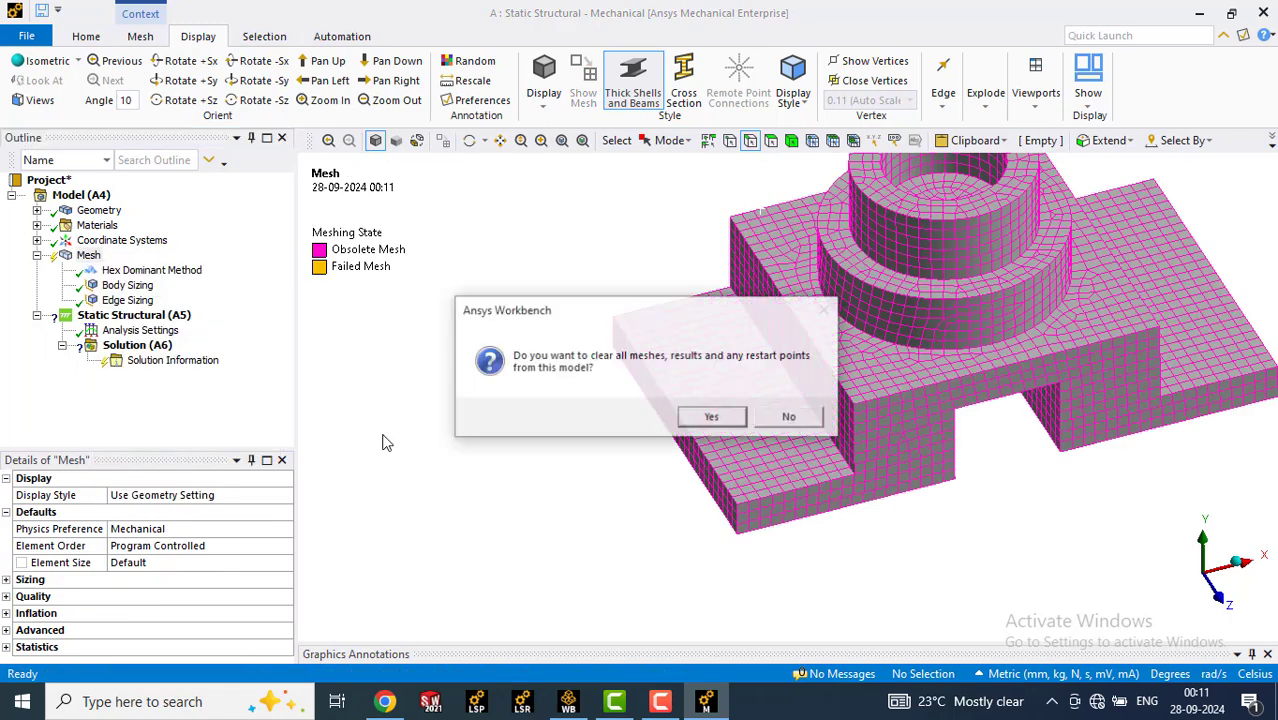
left_click(710, 418)
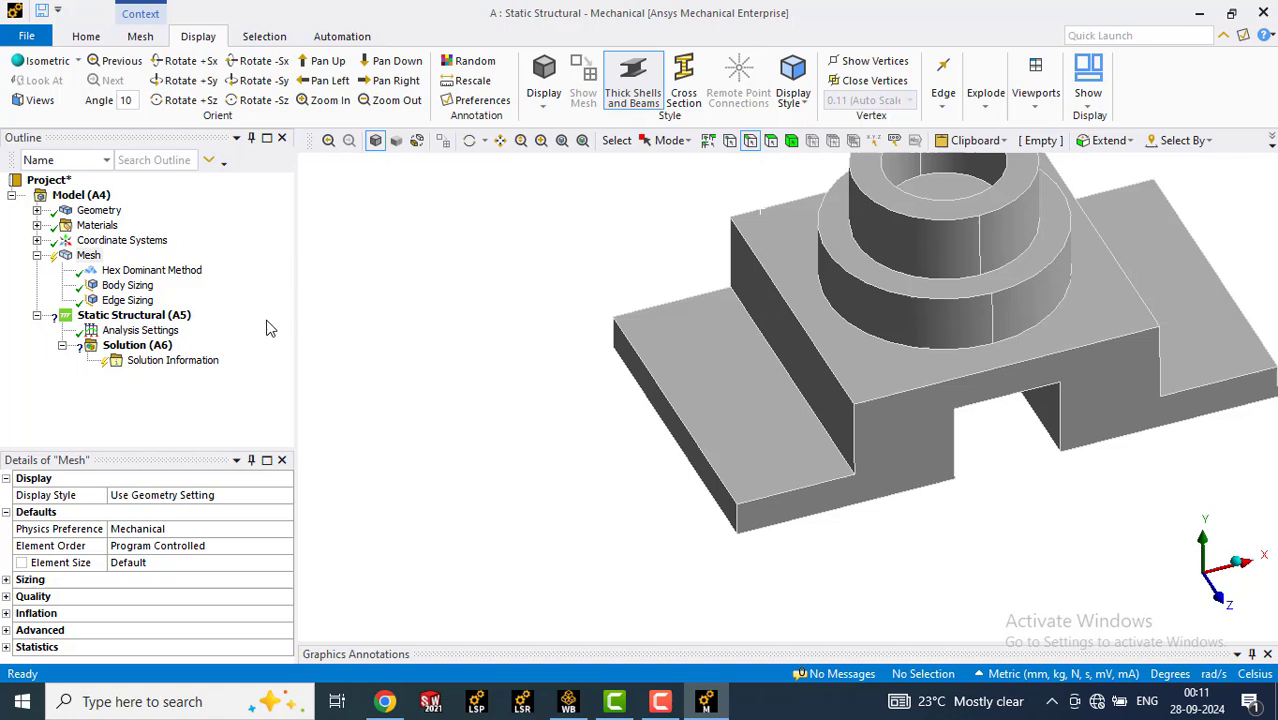
right_click(88, 255)
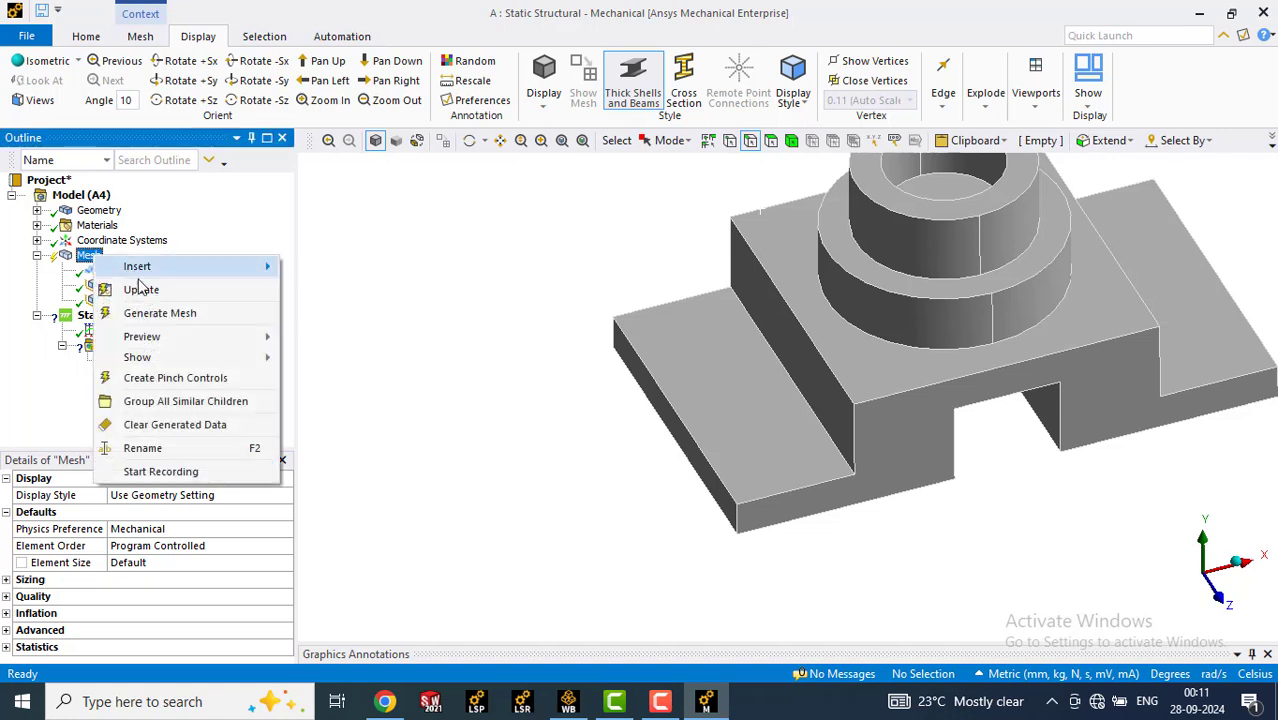
left_click(181, 316)
scroll(556, 473, "down", 3)
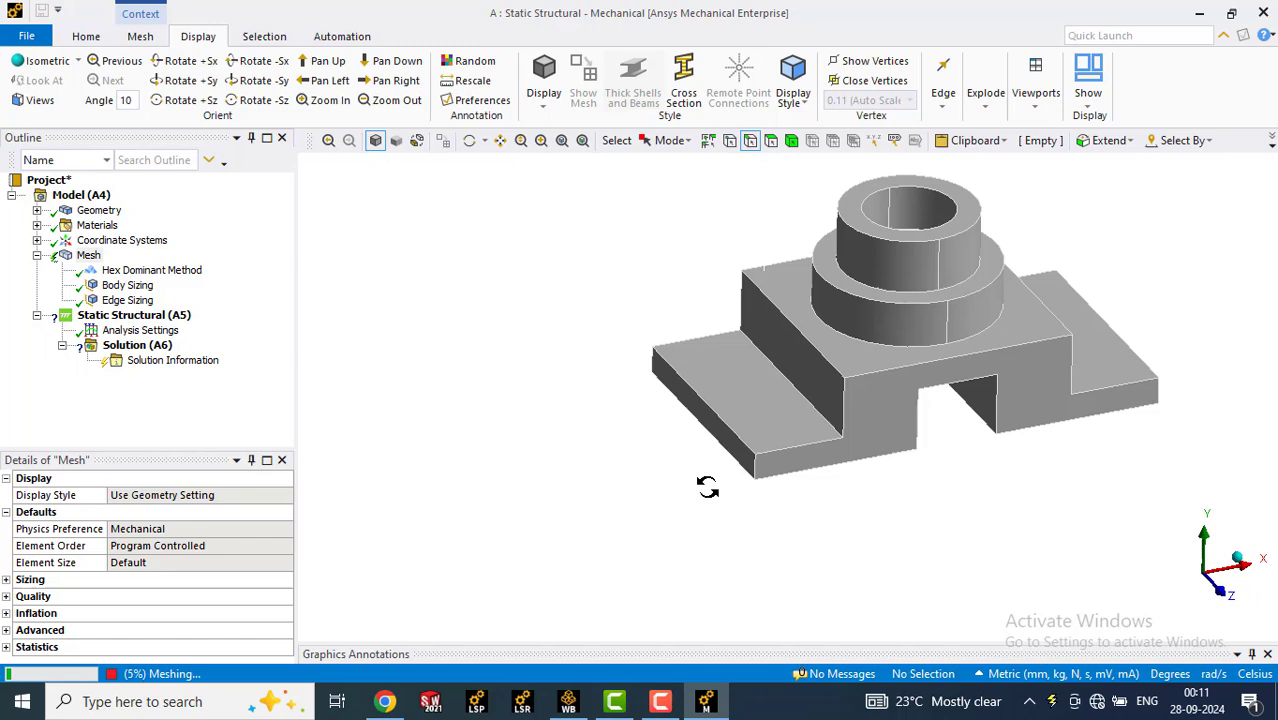
Orbit the remeshed block to inspect it from below and above.
middle_click_drag(707, 486, 980, 300)
left_click(900, 330)
scroll(980, 320, "up", 3)
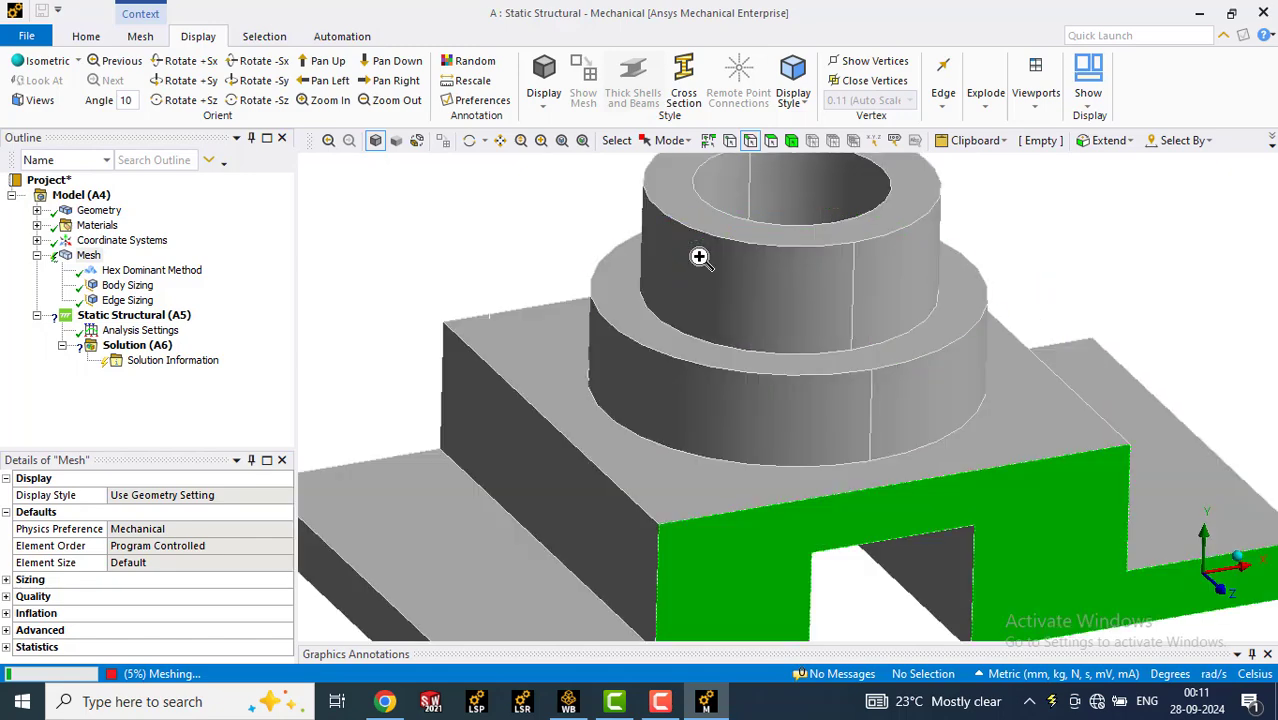
scroll(980, 320, "down", 2)
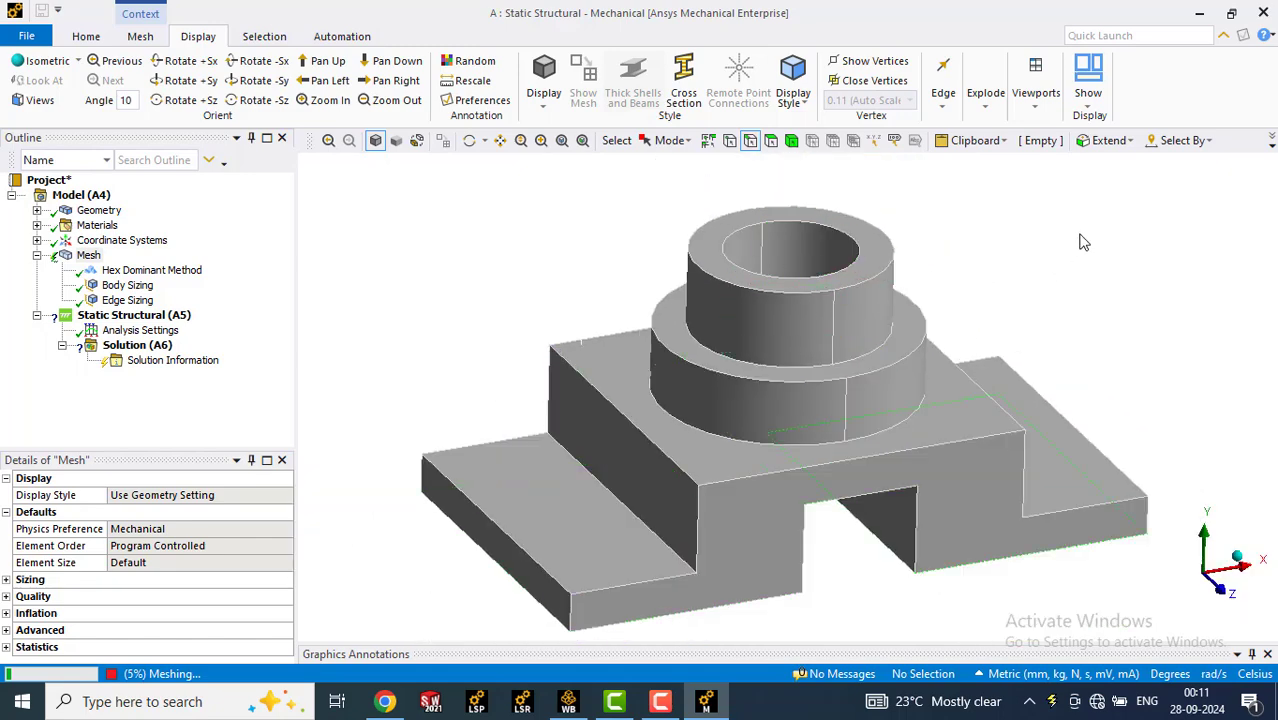
middle_click_drag(940, 448, 998, 475)
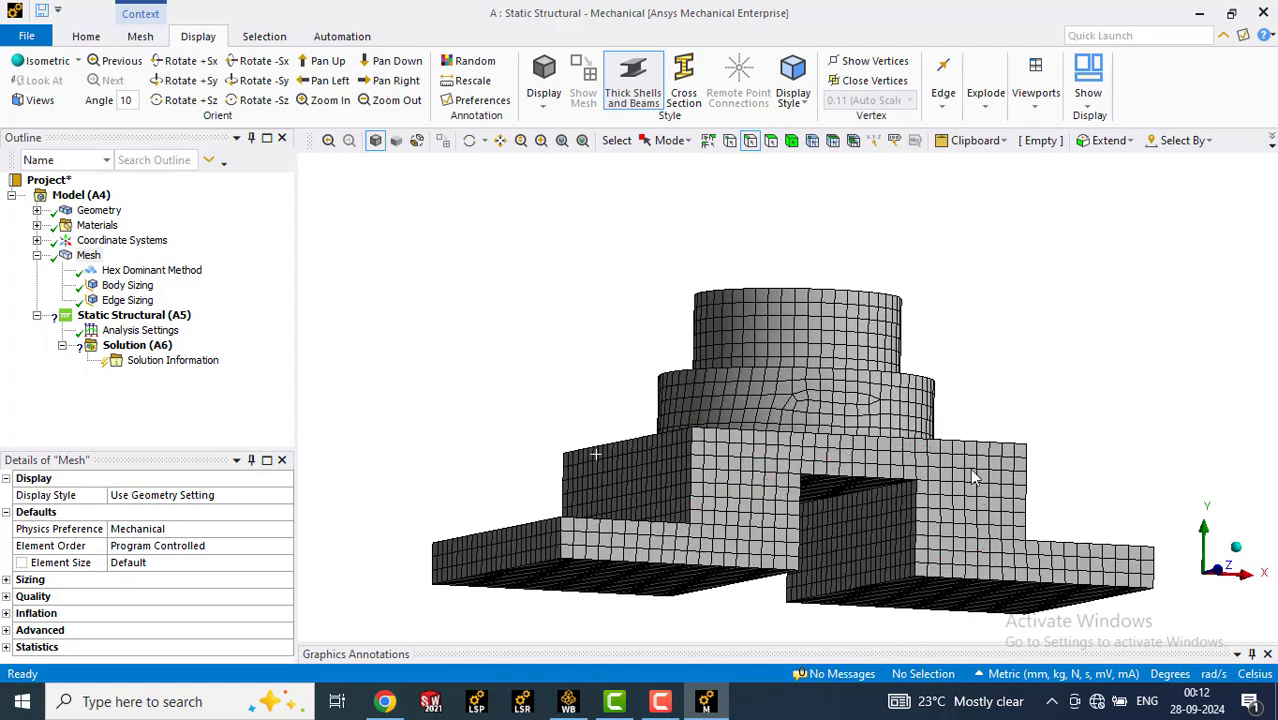
scroll(978, 472, "down", 2)
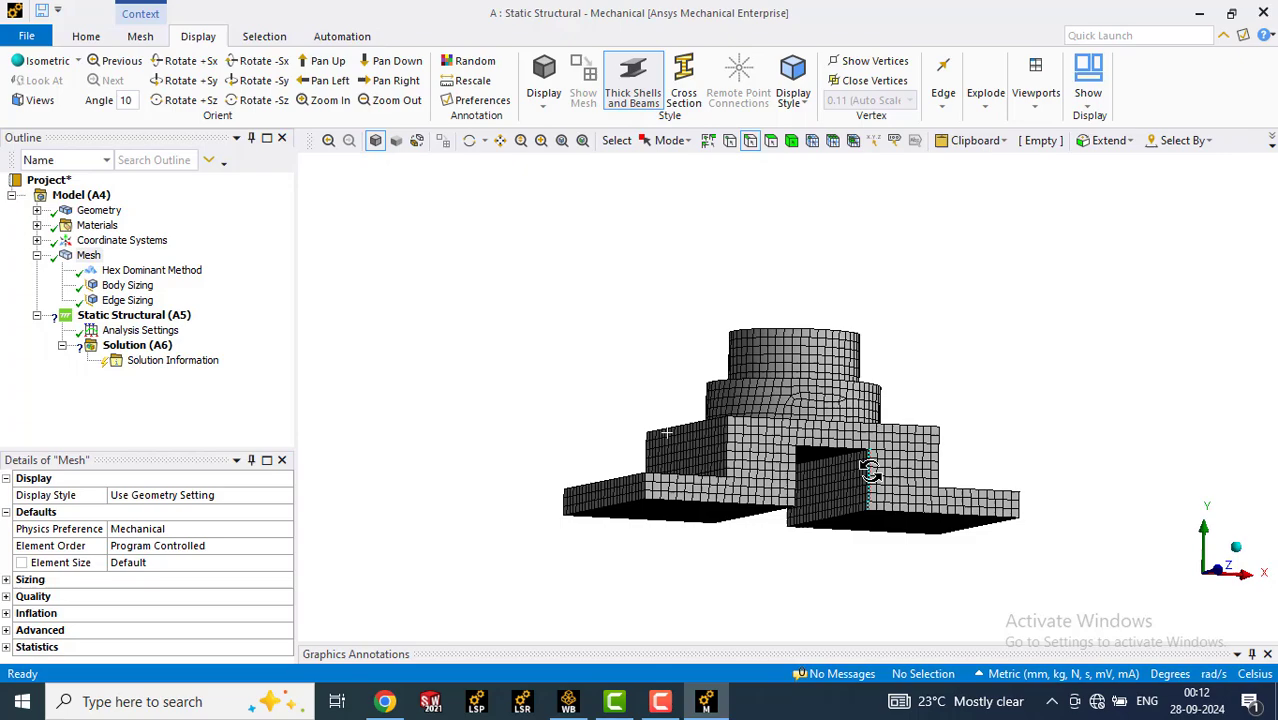
mouse_move(978, 472)
middle_mouse_down()
mouse_move(1143, 474)
mouse_move(900, 350)
middle_mouse_up()
scroll(781, 288, "up", 3)
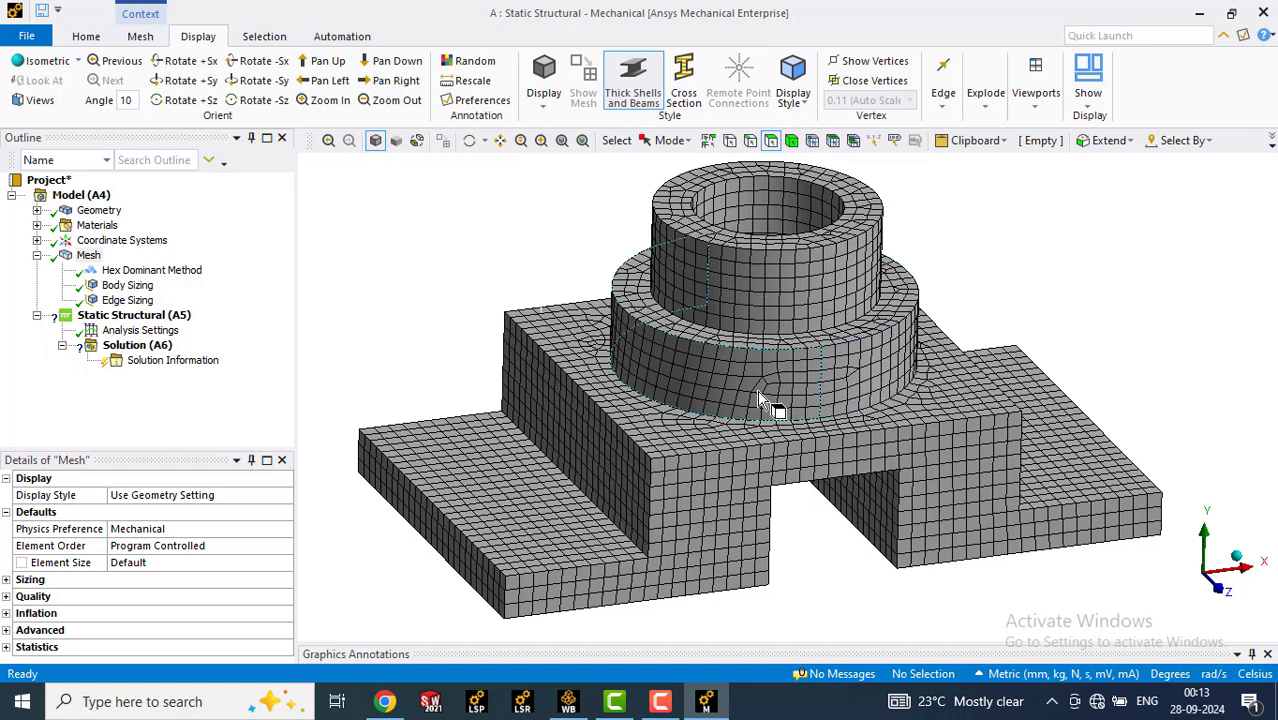
Insert a Face Meshing control scoped to the boss's four cylindrical faces.
left_click(89, 255)
right_click(93, 262)
mouse_move(135, 266)
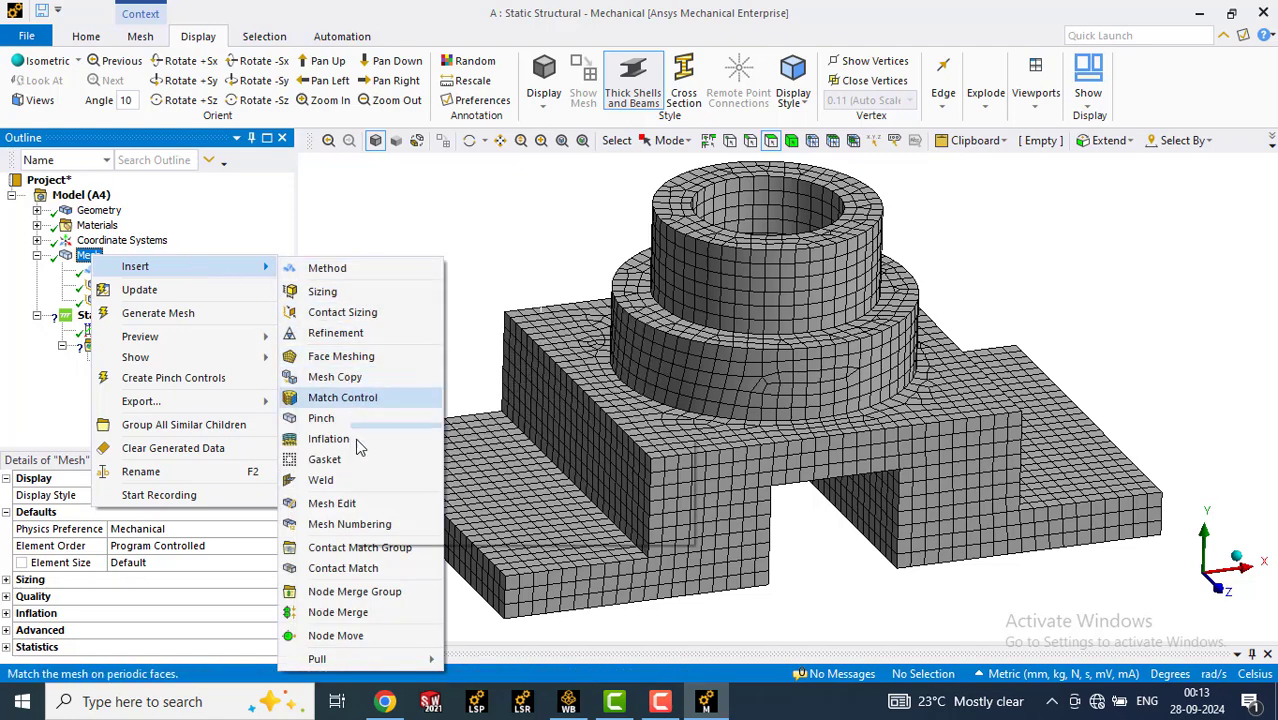
left_click(340, 356)
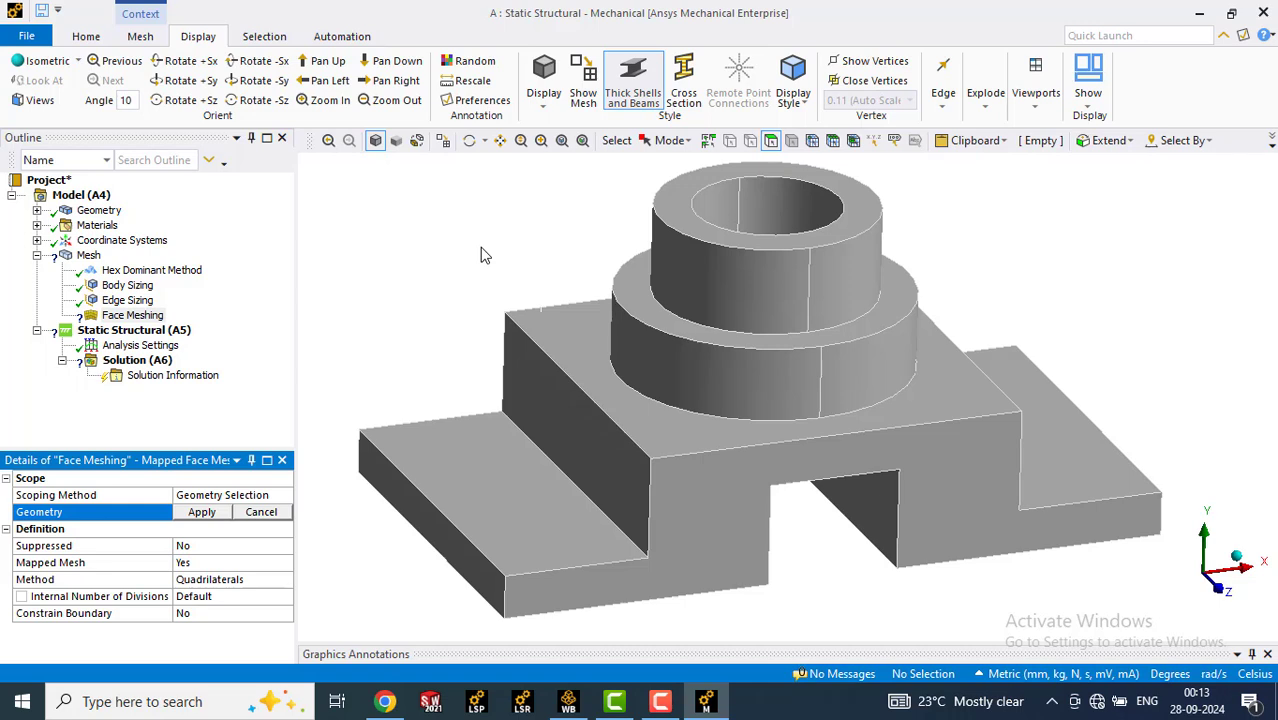
left_click(726, 291)
left_click(843, 283, "ctrl")
left_click(788, 398, "ctrl")
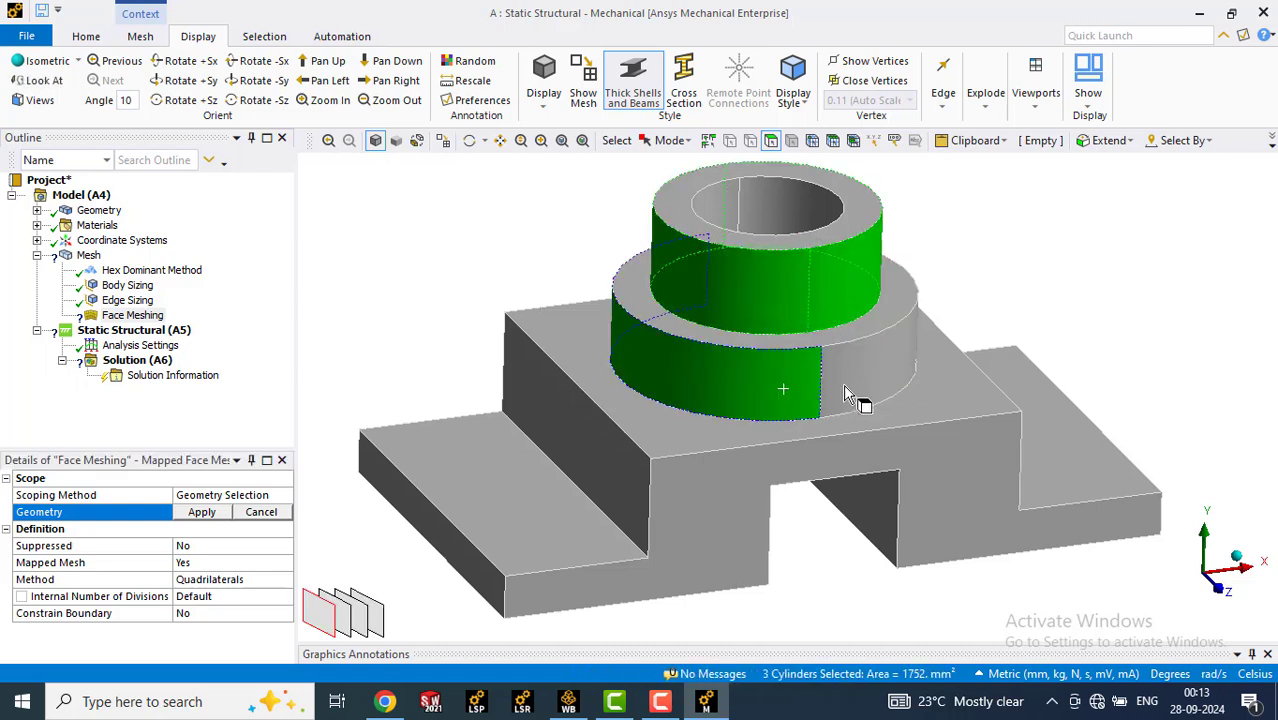
left_click(875, 368, "ctrl")
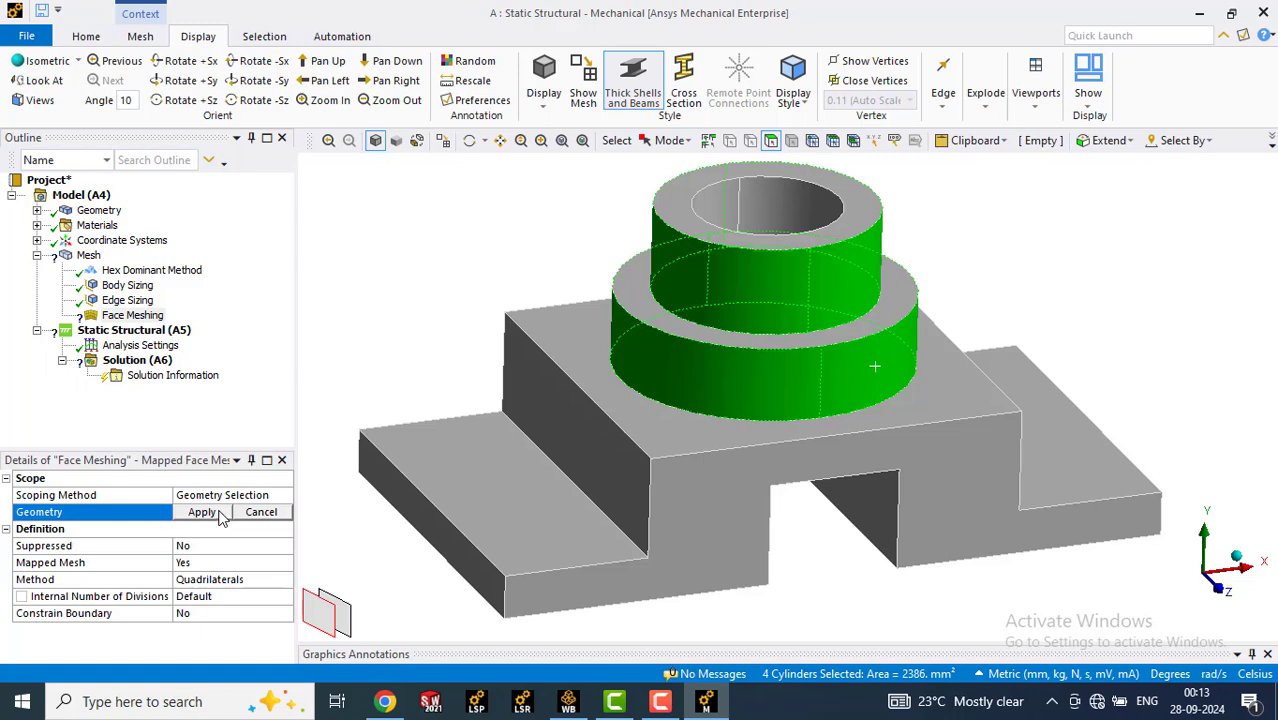
left_click(203, 512)
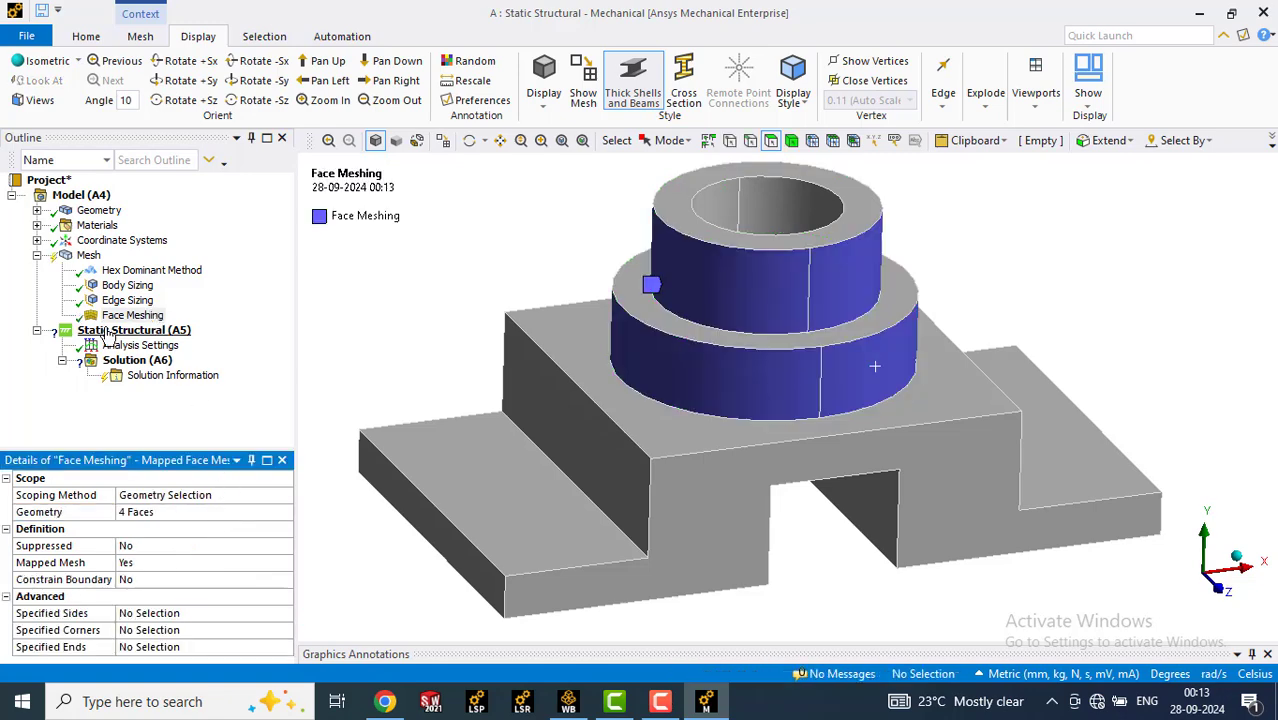
Clear the previously generated mesh data and confirm removal of meshes and results.
left_click(88, 255)
right_click(88, 255)
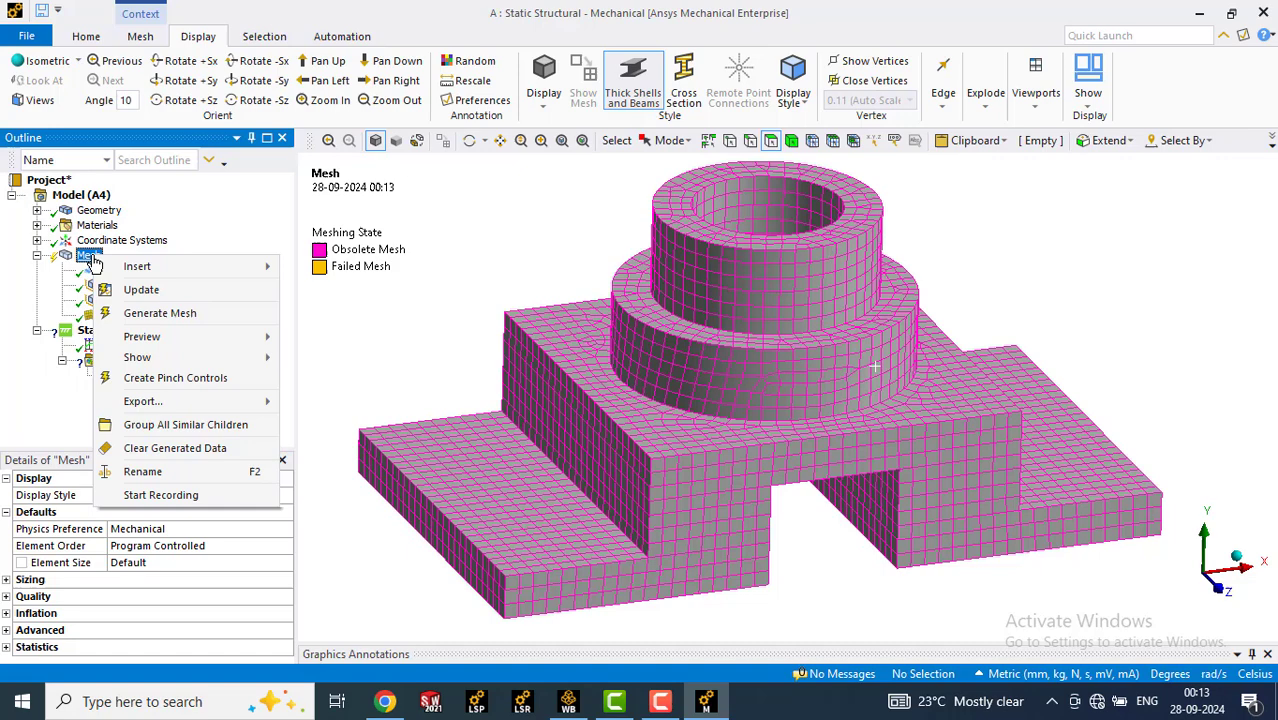
left_click(175, 447)
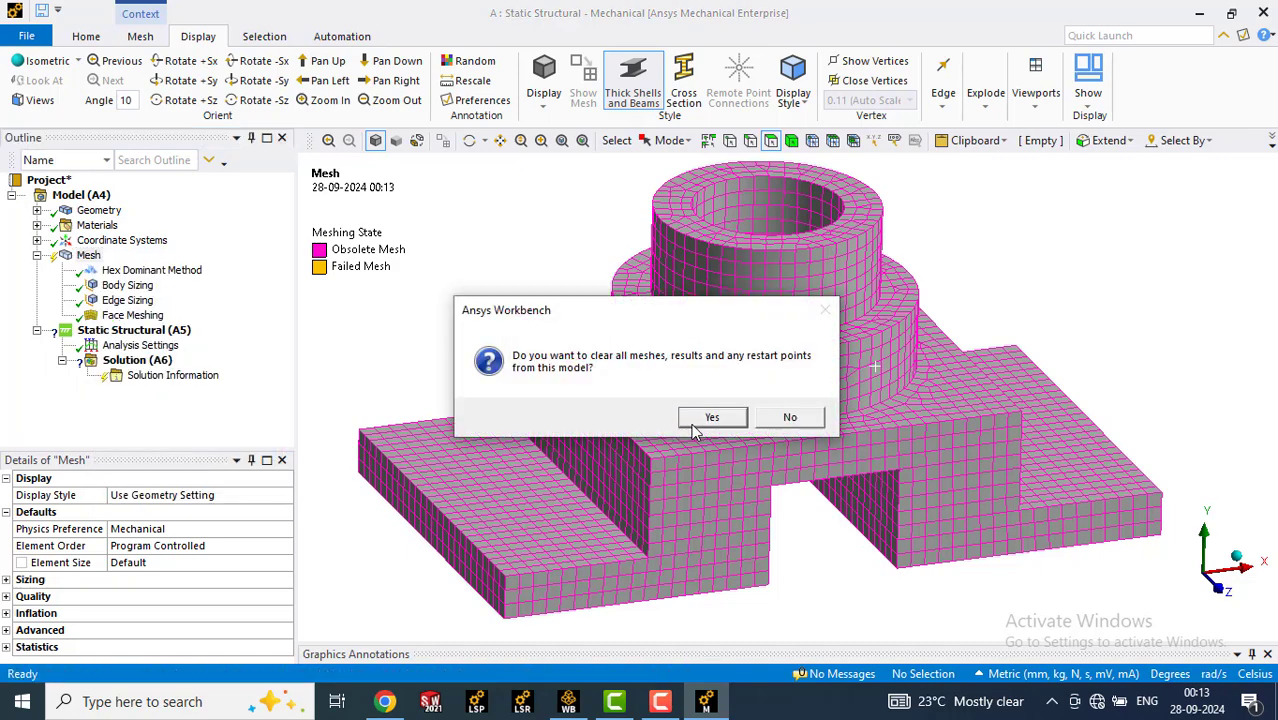
left_click(704, 426)
Regenerate the mesh so the boss's cylindrical faces get a regular mapped quad mesh, and inspect it.
right_click(88, 255)
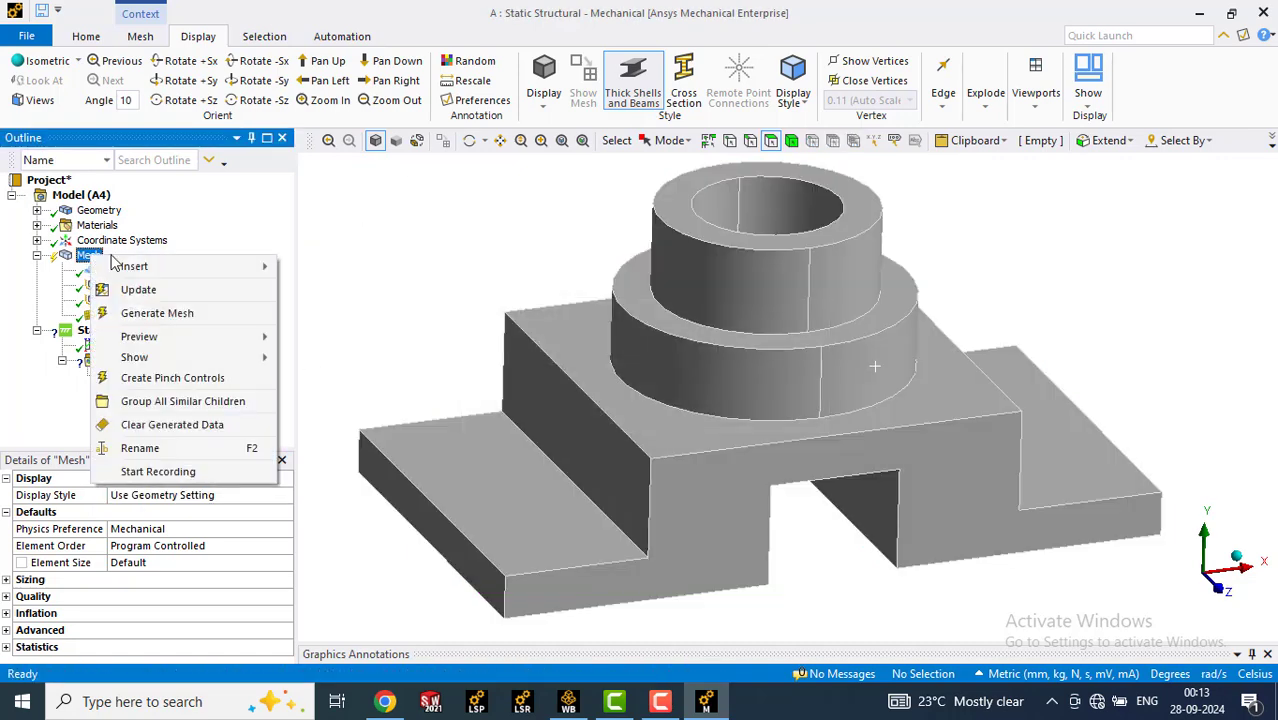
left_click(157, 313)
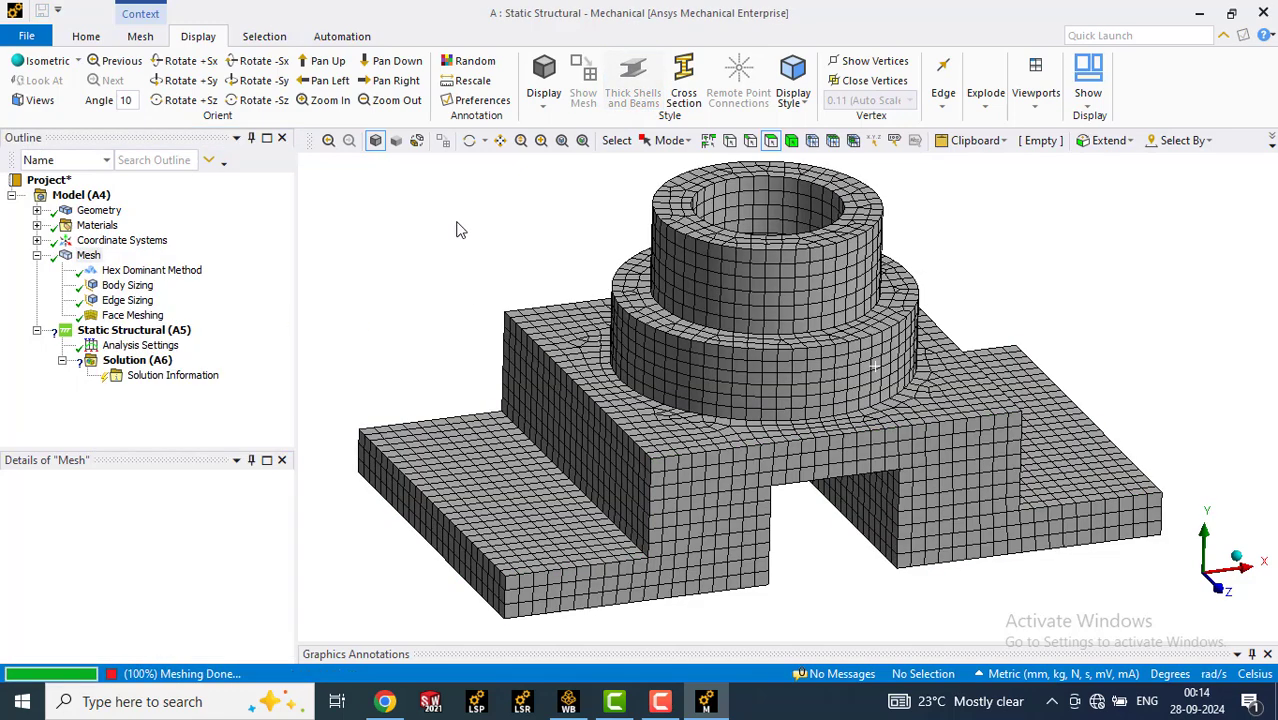
middle_click_drag(700, 400, 893, 455)
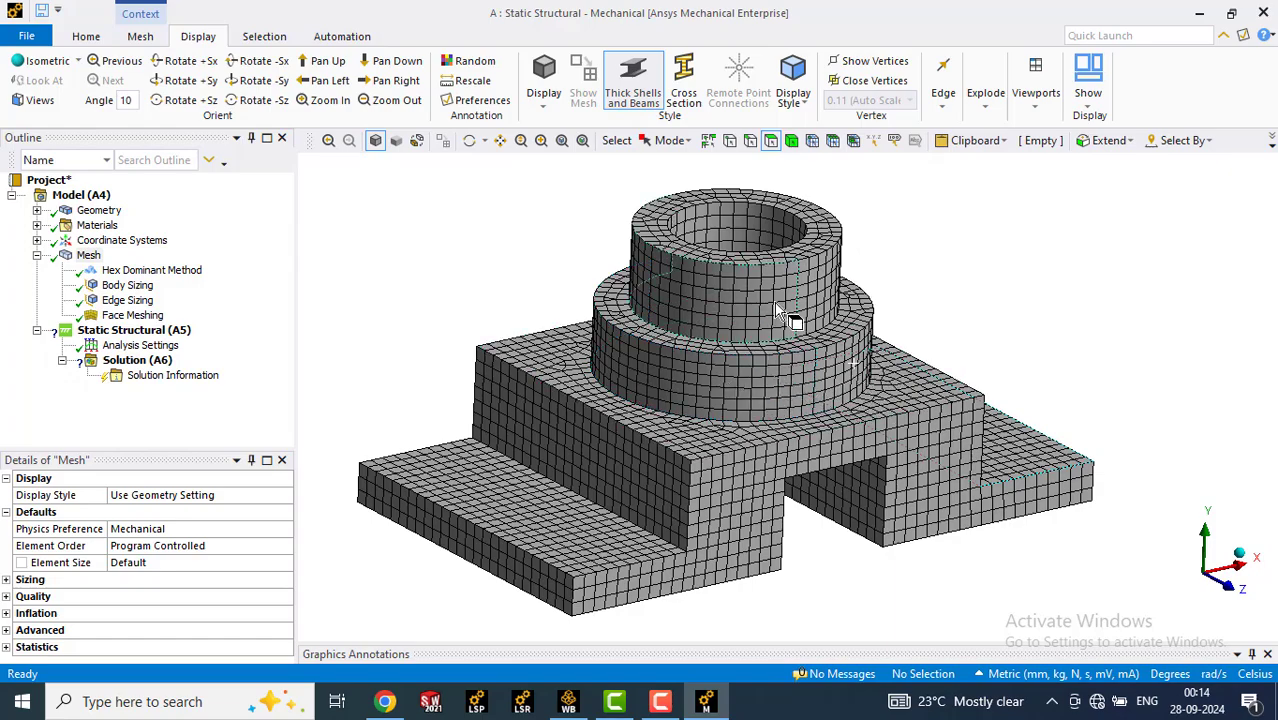
middle_click_drag(757, 334, 745, 332)
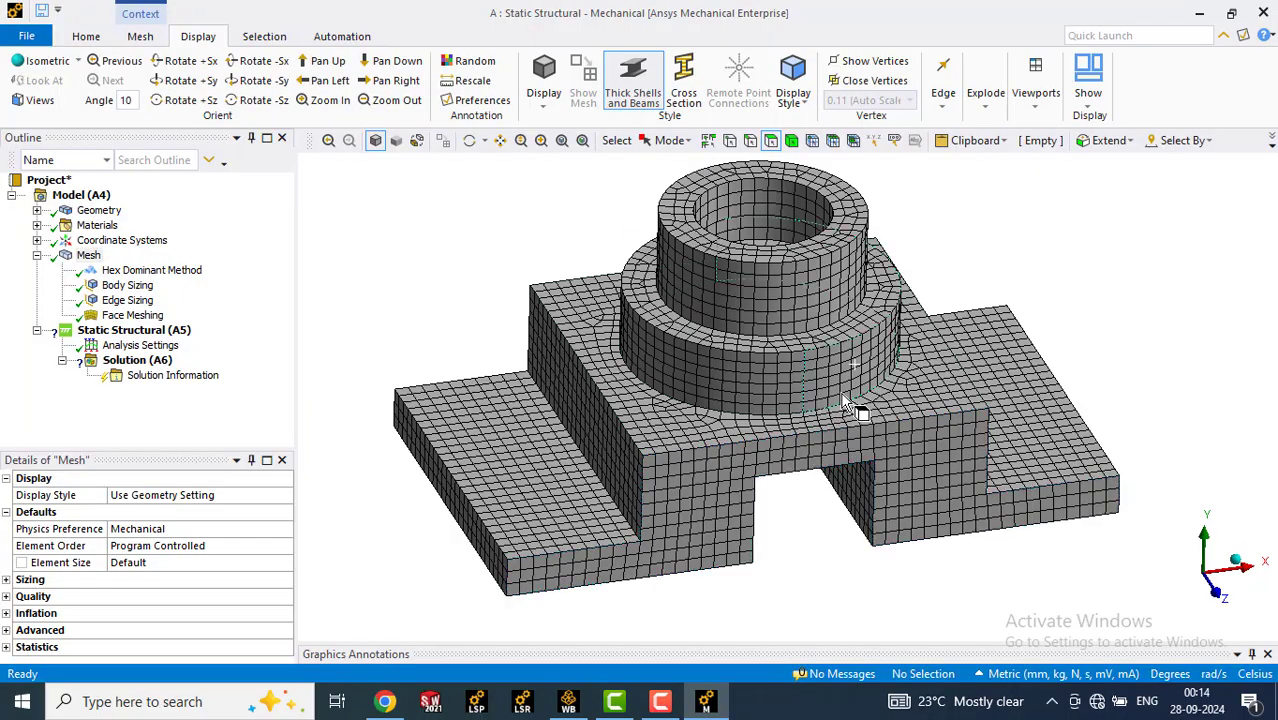
mouse_move(860, 390)
middle_mouse_down()
mouse_move(775, 475)
mouse_move(963, 540)
mouse_move(702, 367)
mouse_move(1049, 378)
mouse_move(1068, 308)
middle_mouse_up()
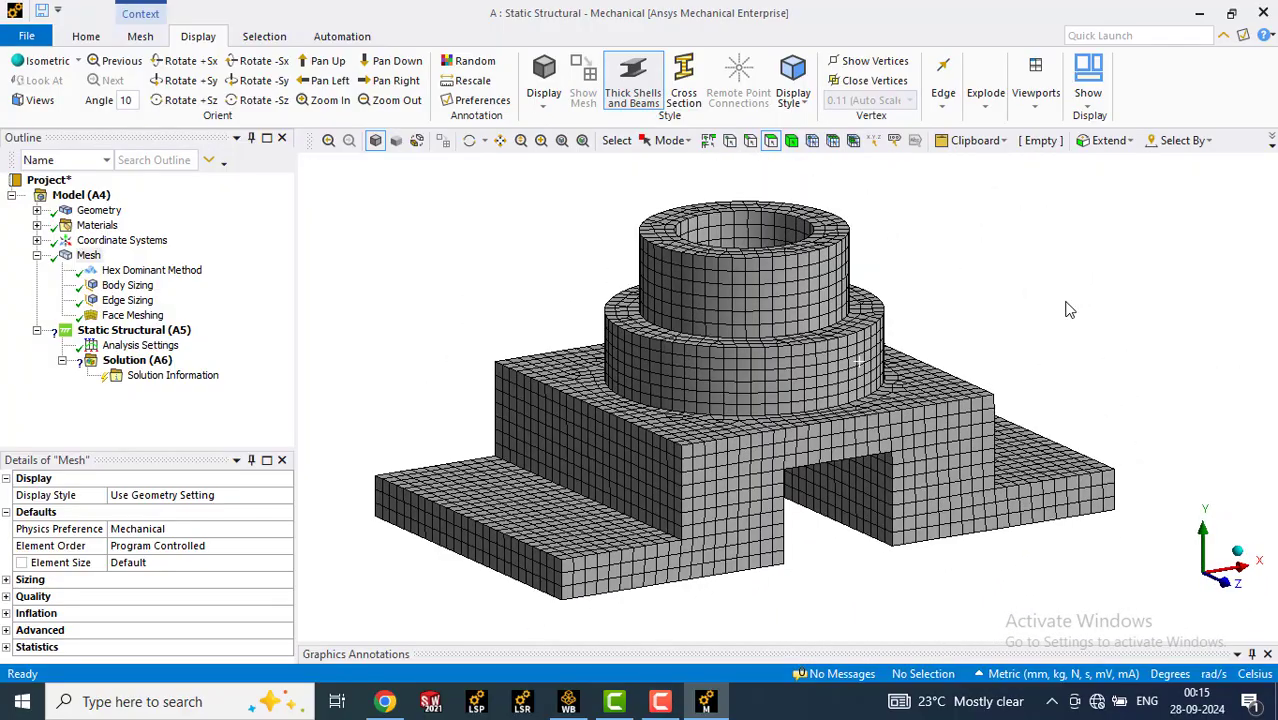